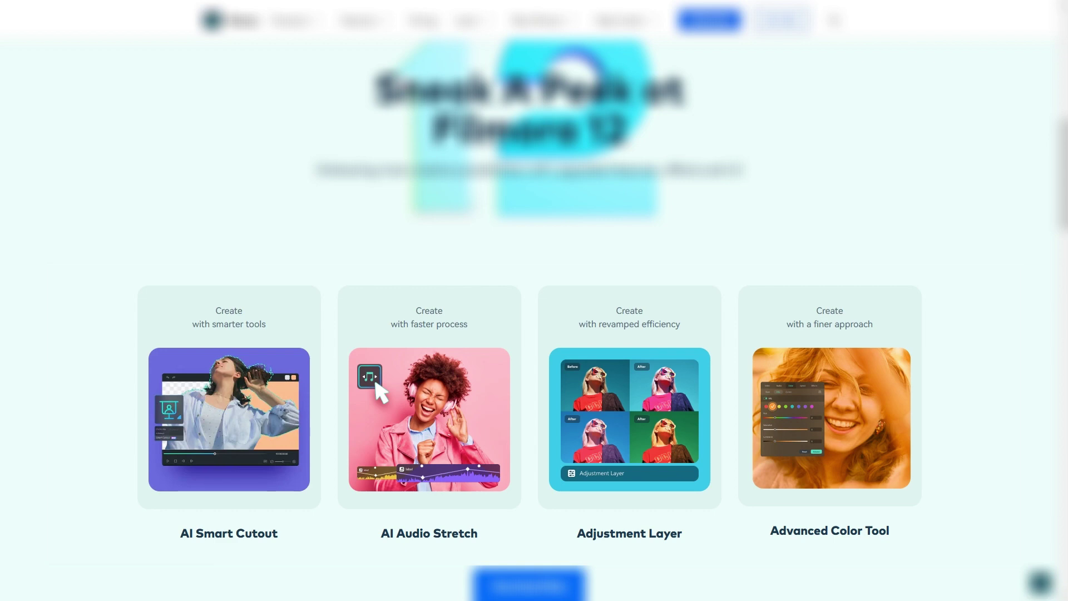
# Step: Read through the Filmora 12 web page, covering the new features and the Share and Win offers
pyautogui.scroll(-5, 534, 301)
pyautogui.scroll(-2, 534, 300)
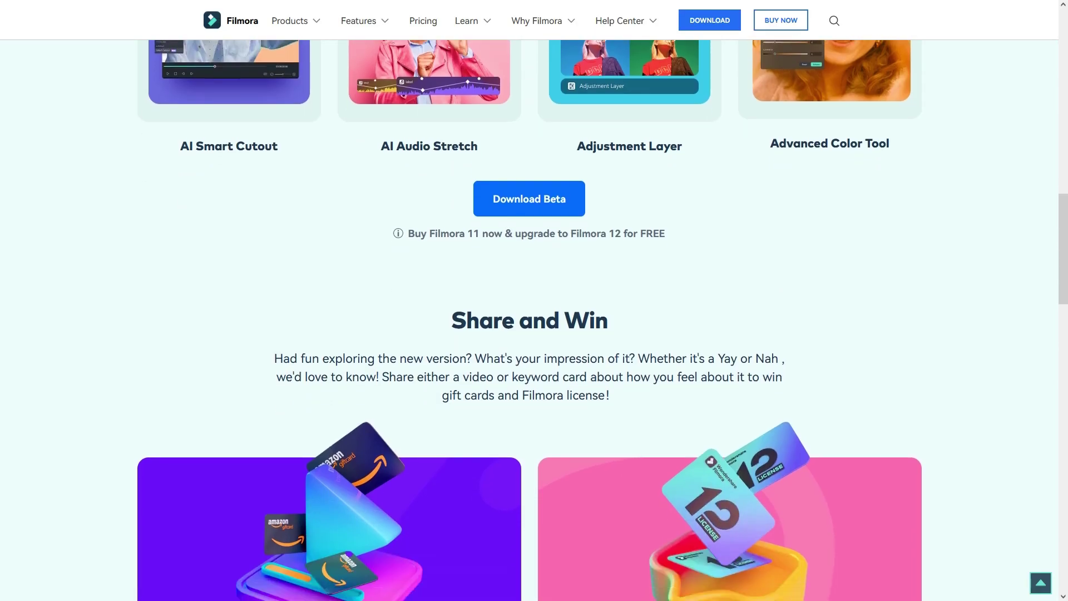
pyautogui.scroll(-5, 534, 300)
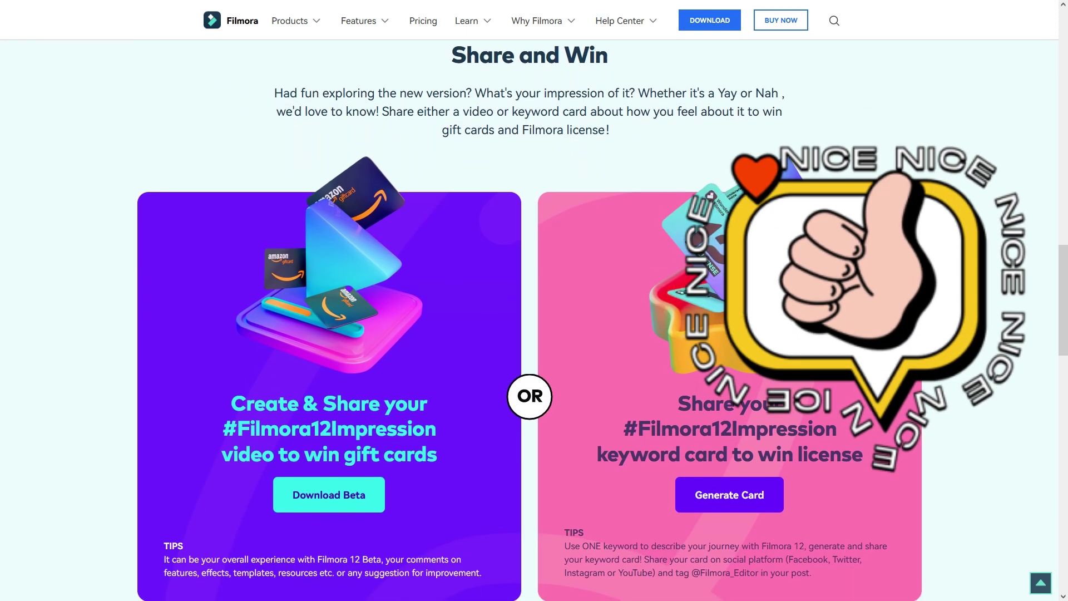
pyautogui.scroll(-1, 535, 300)
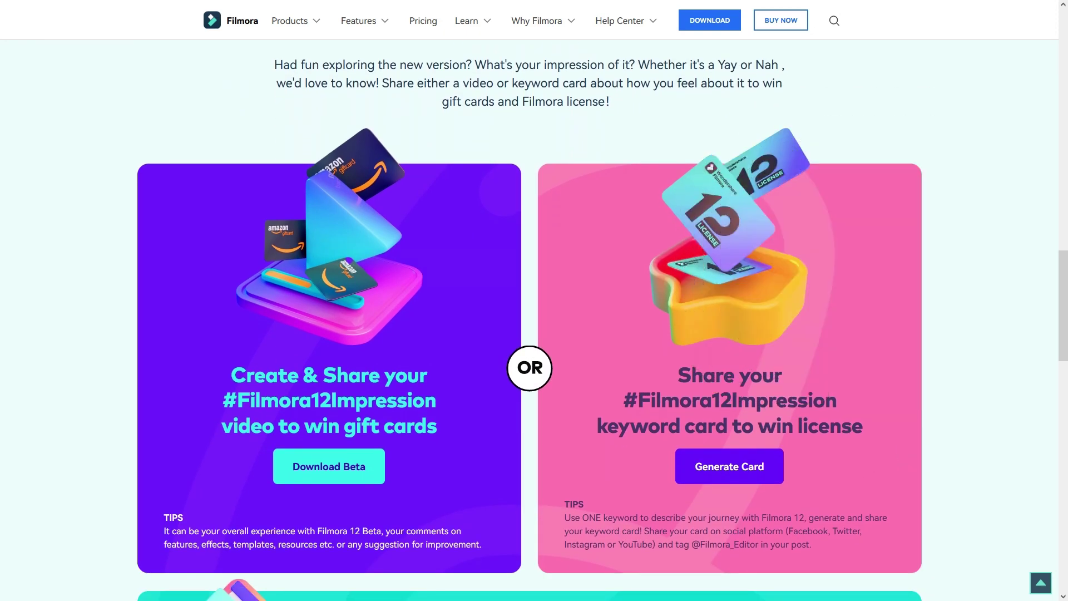
pyautogui.moveTo(644, 107); pyautogui.dragTo(273, 64)
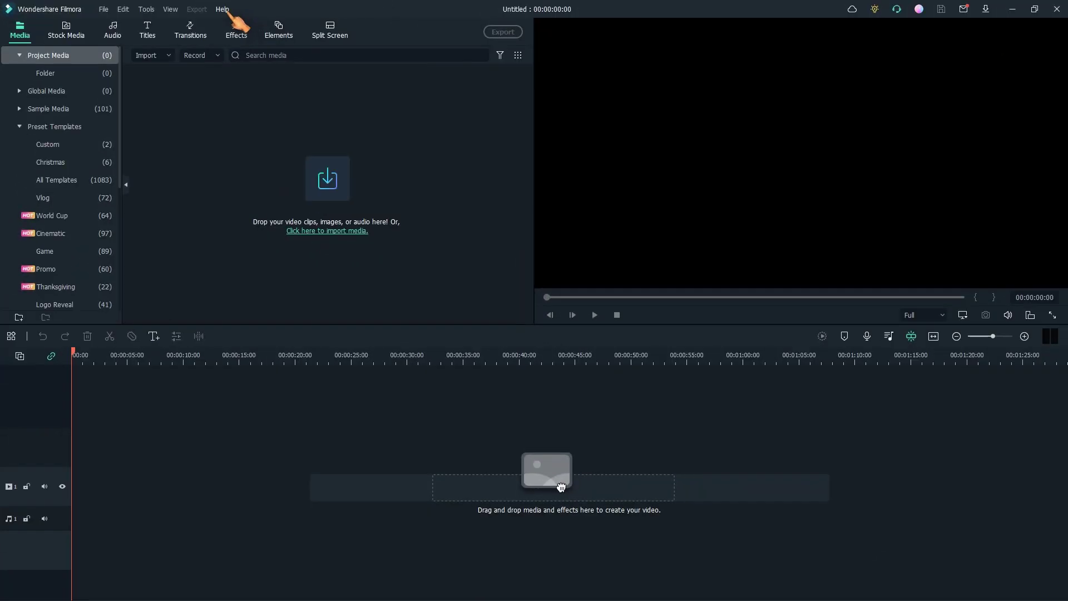
# Step: View the installed Filmora version information and check for available updates, closing both windows
pyautogui.click(222, 9)
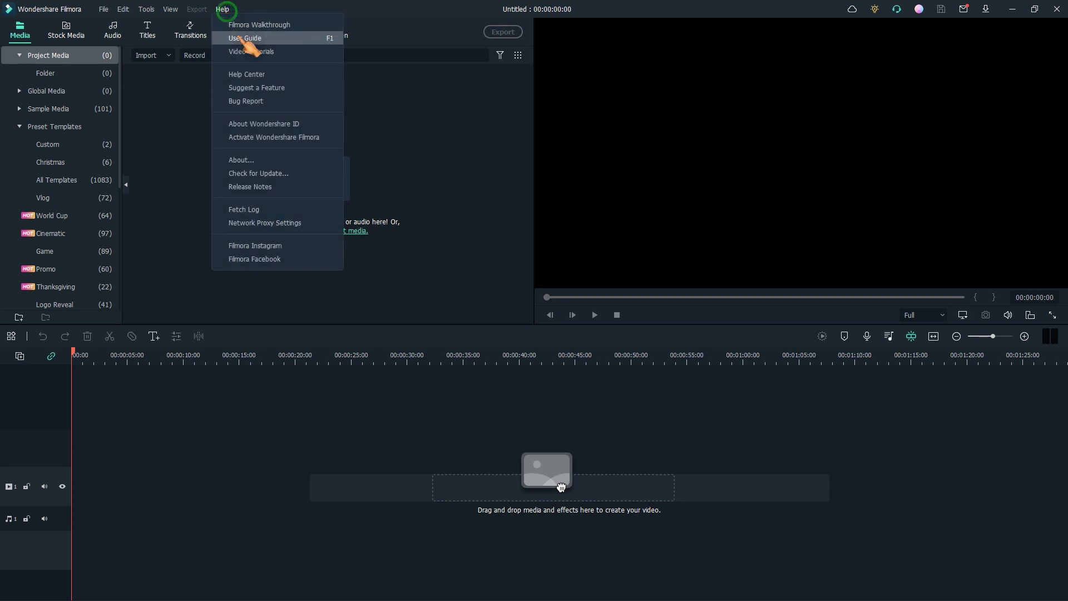
pyautogui.click(327, 160)
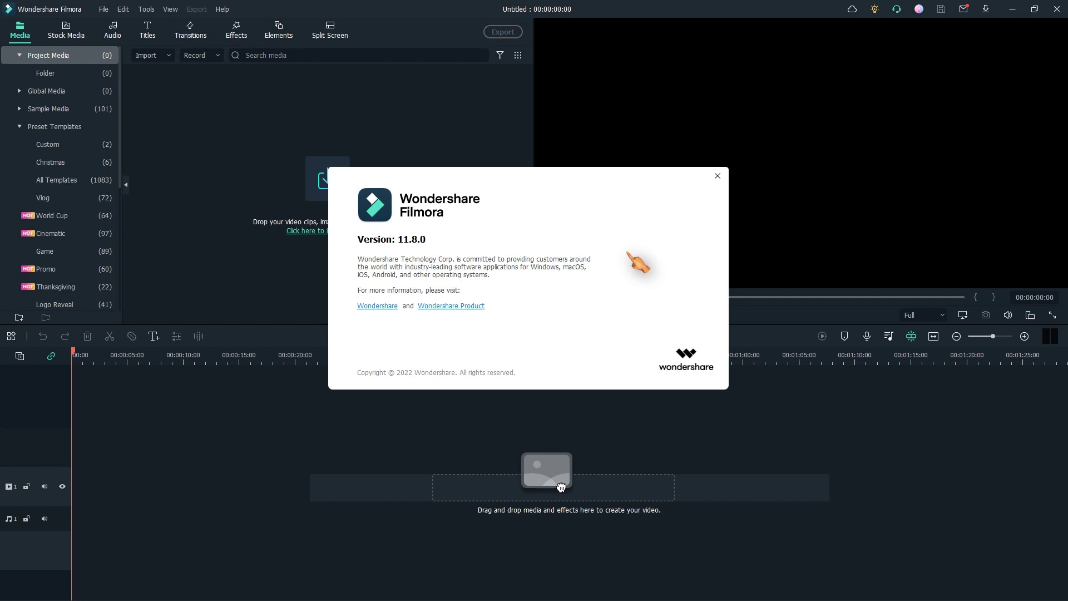
pyautogui.click(718, 175)
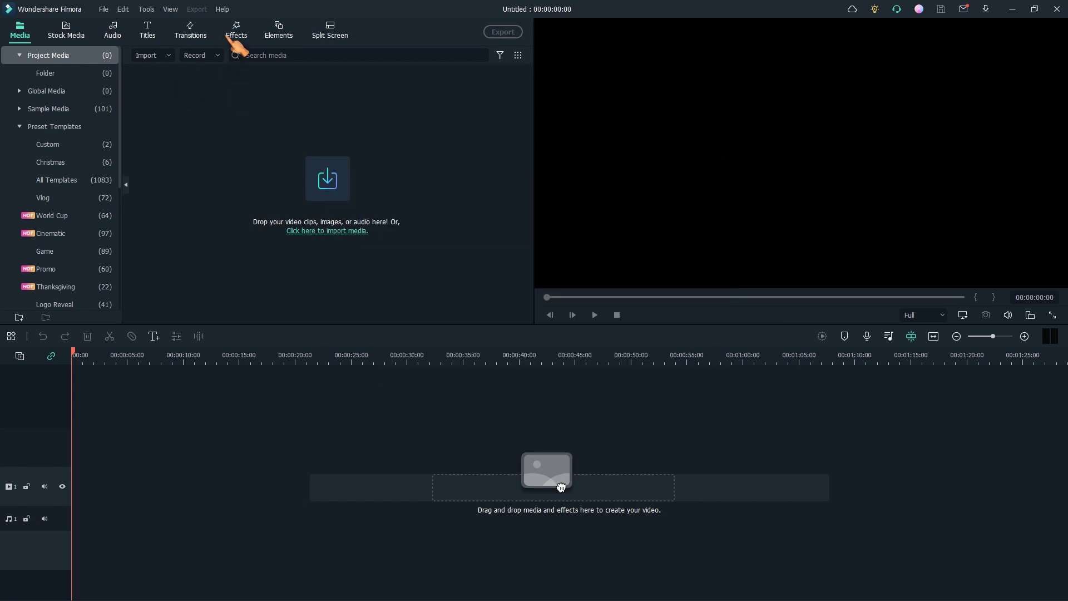
pyautogui.click(223, 10)
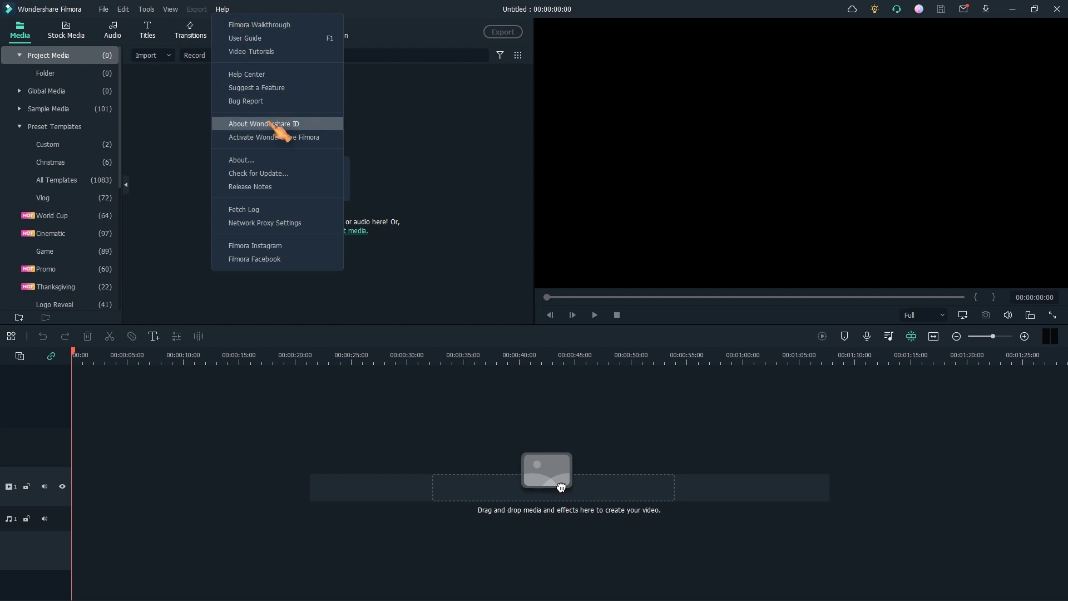
pyautogui.click(310, 173)
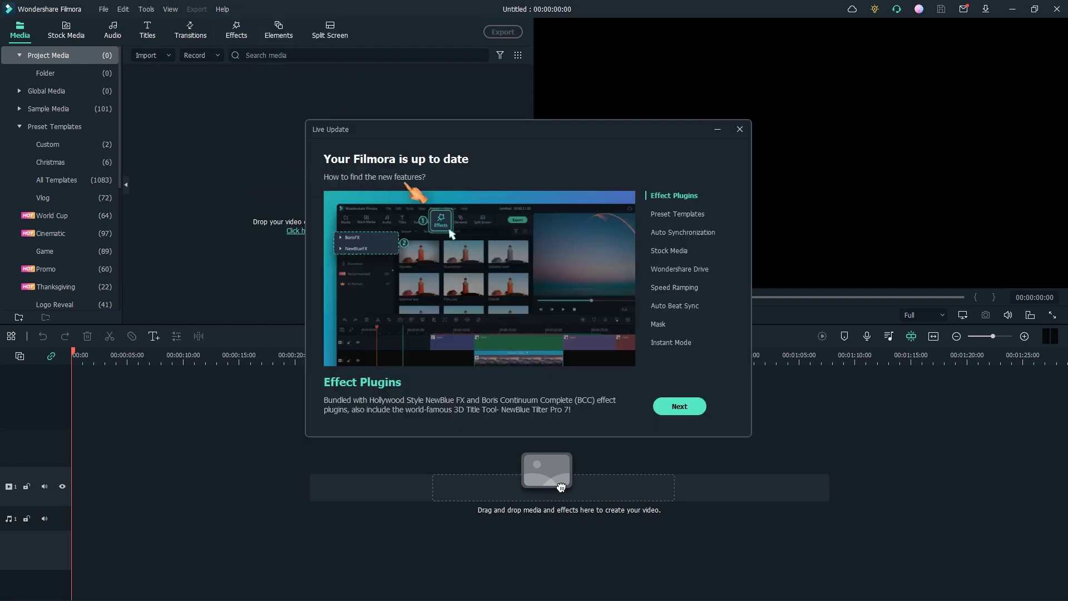
pyautogui.click(739, 129)
# Step: Return to Filmora's startup window, open the promotional web page and download the Filmora 12 Beta installer
pyautogui.click(103, 9)
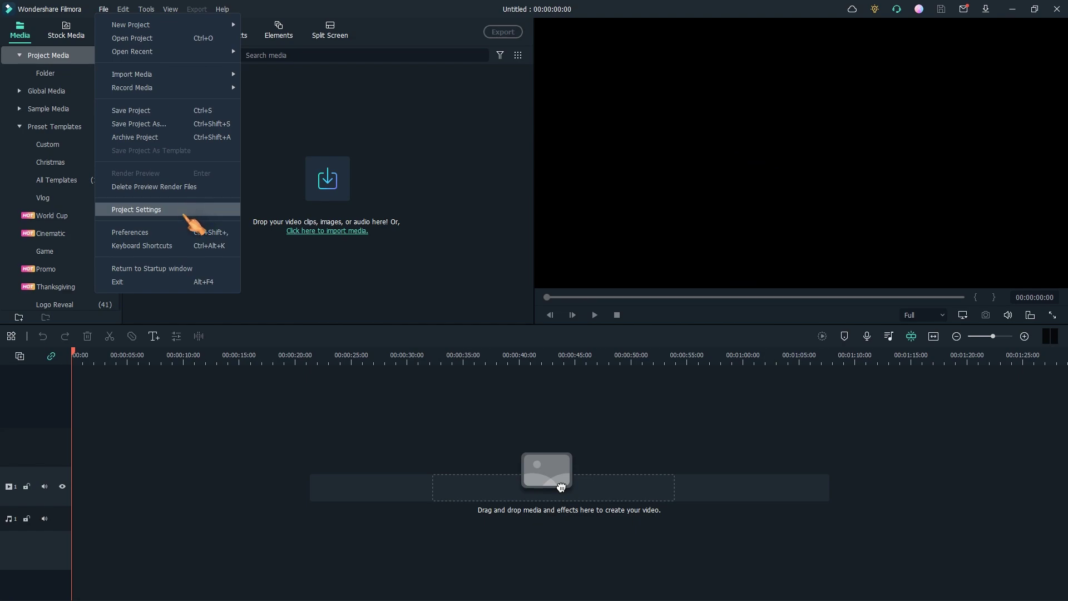
pyautogui.click(186, 268)
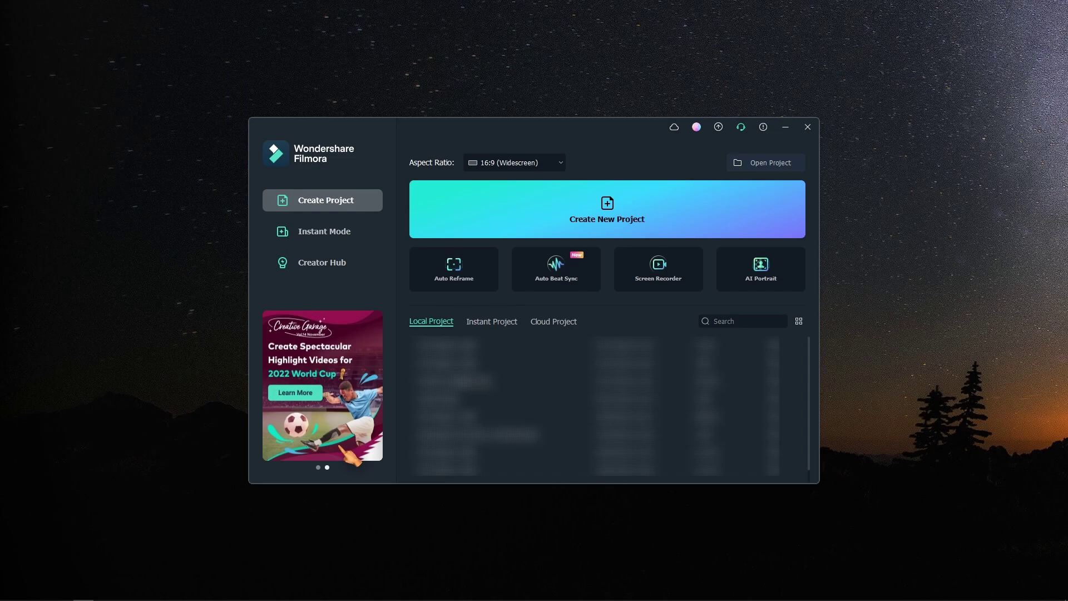
pyautogui.click(349, 456)
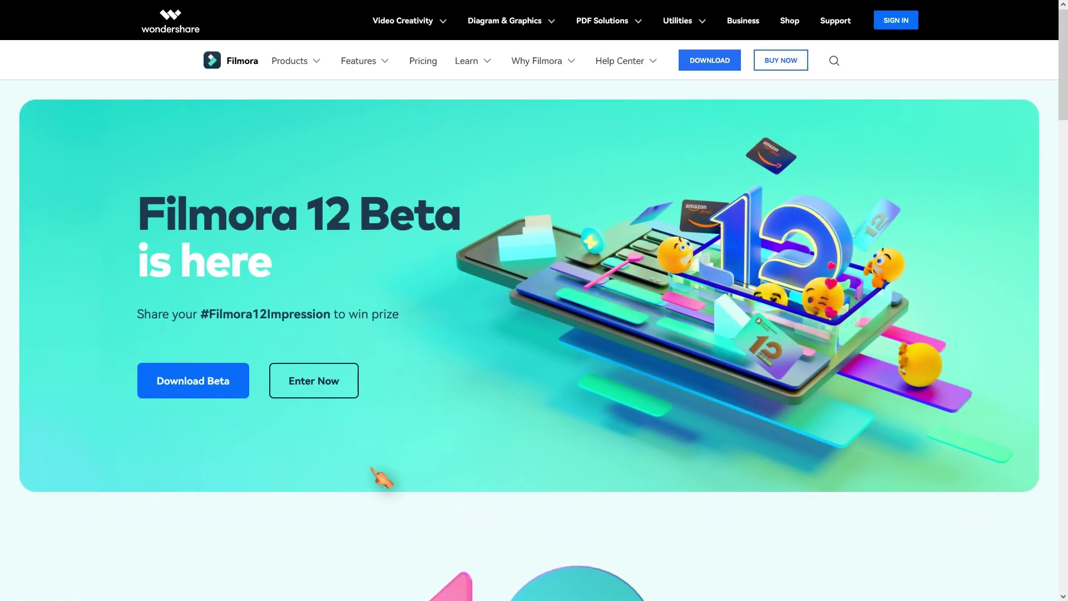
pyautogui.click(236, 395)
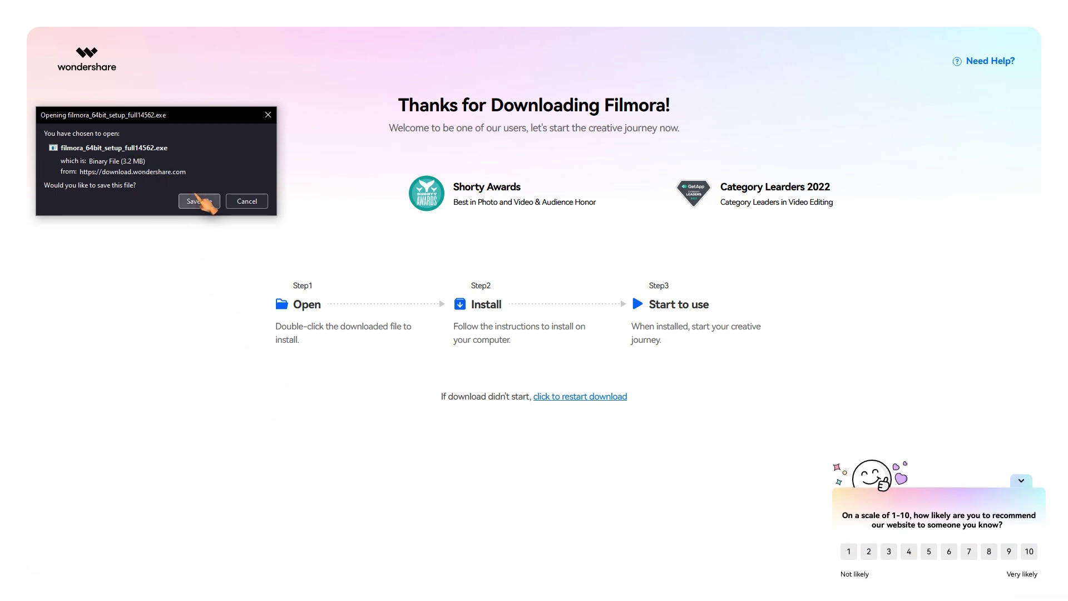
pyautogui.click(214, 204)
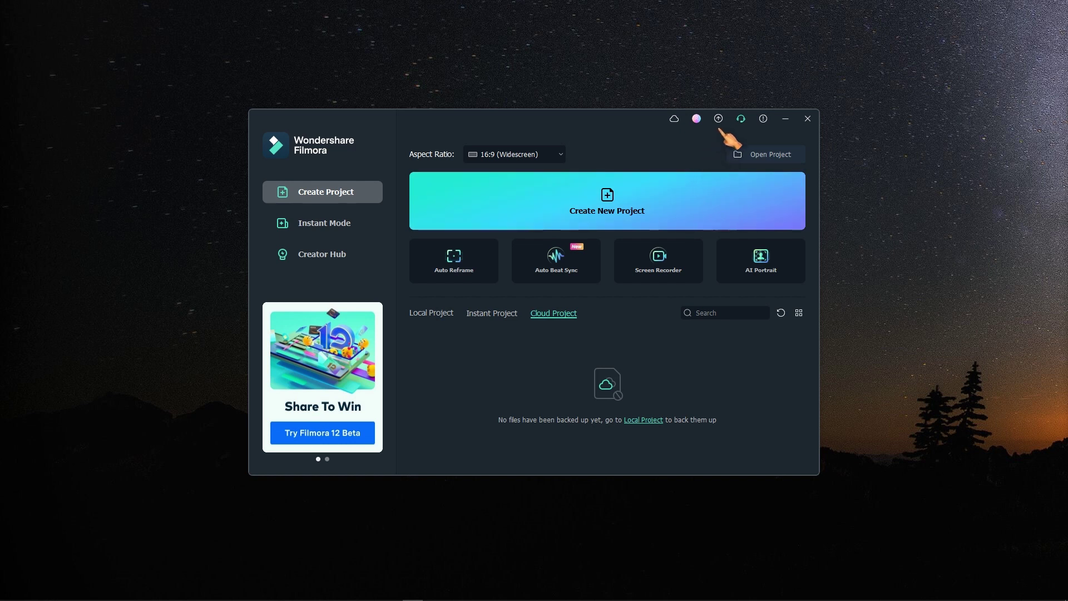
# Step: Open the update details from Filmora's startup window and read through the Filmora 12.0.6 new features
pyautogui.click(719, 119)
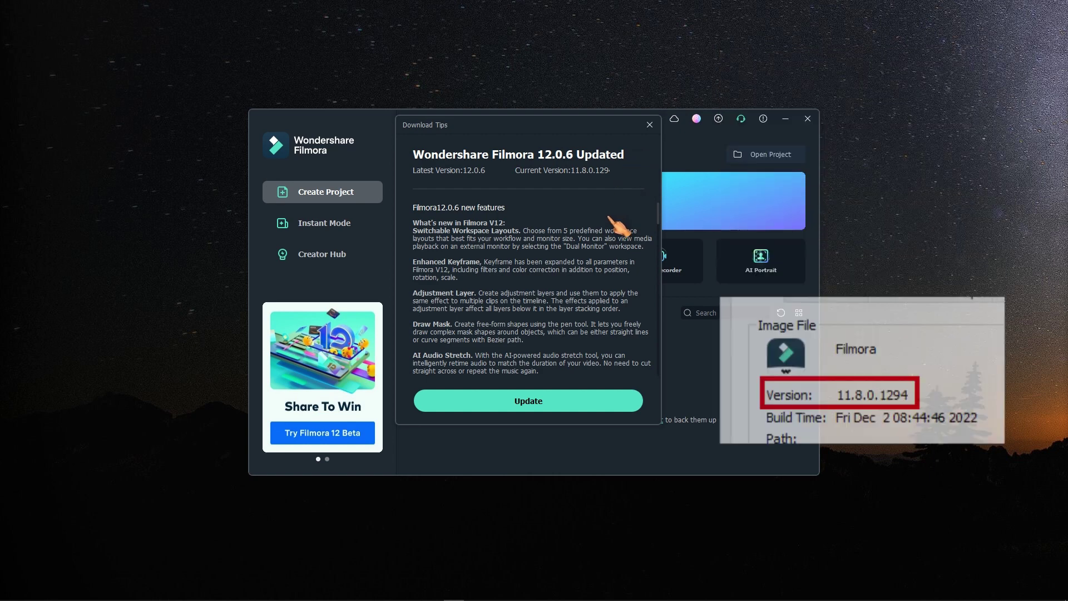
pyautogui.scroll(-10, 607, 248)
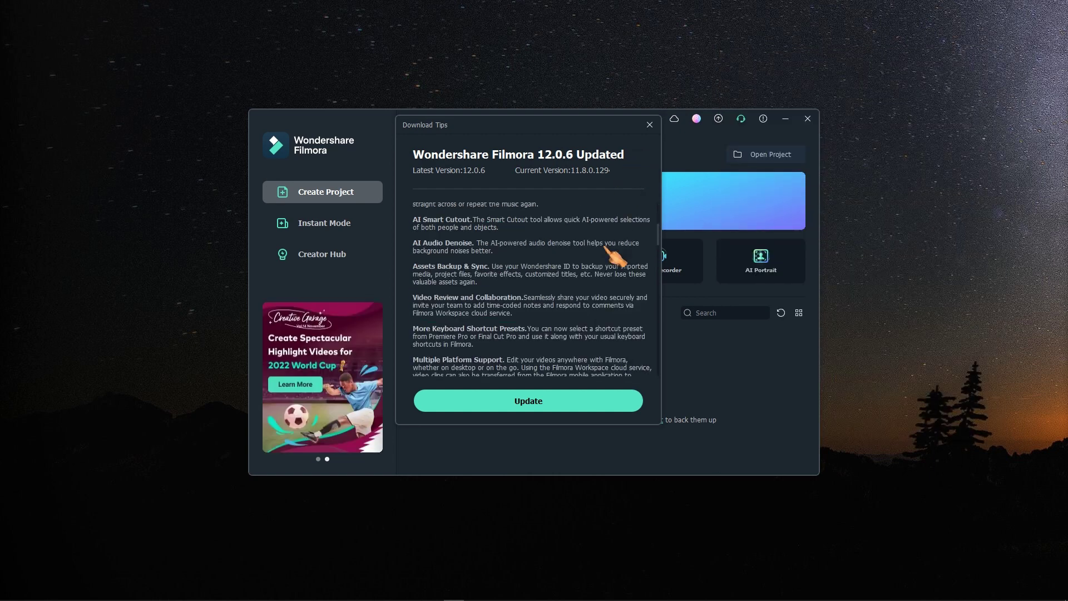
pyautogui.scroll(-6, 607, 249)
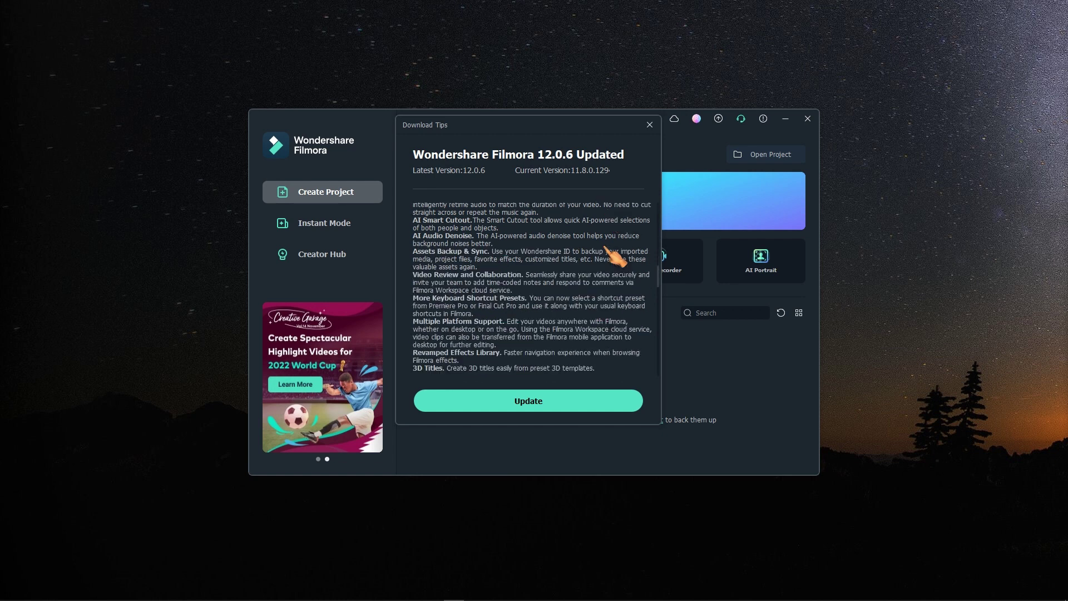
pyautogui.scroll(-10, 607, 249)
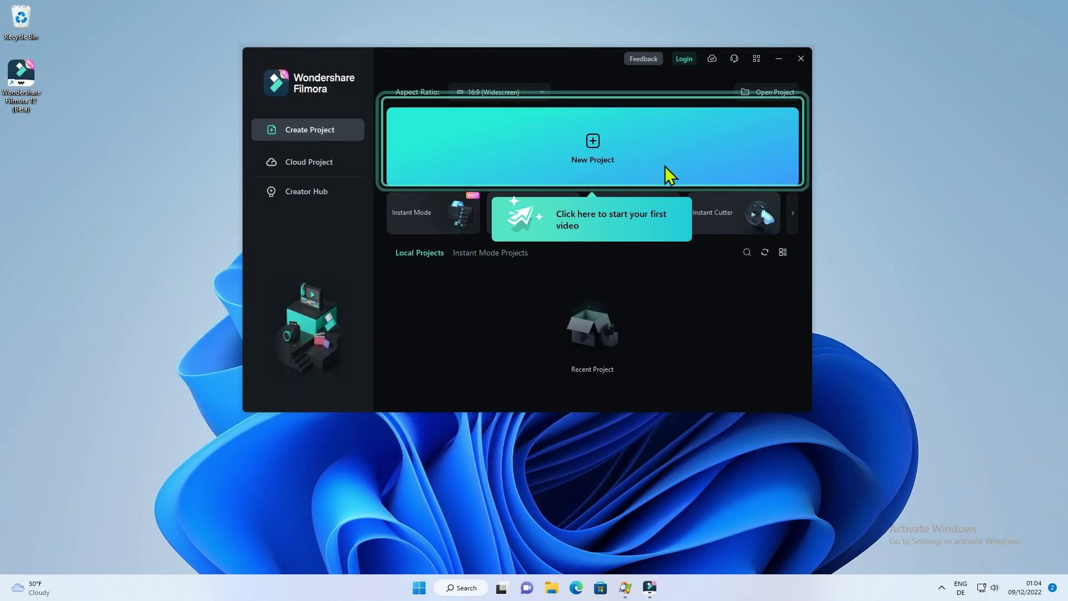
# Step: Start a new project in Filmora 12 Beta and import the sample video "user guide" through the interactive walkthrough
pyautogui.hotkey('alt', 'F4')
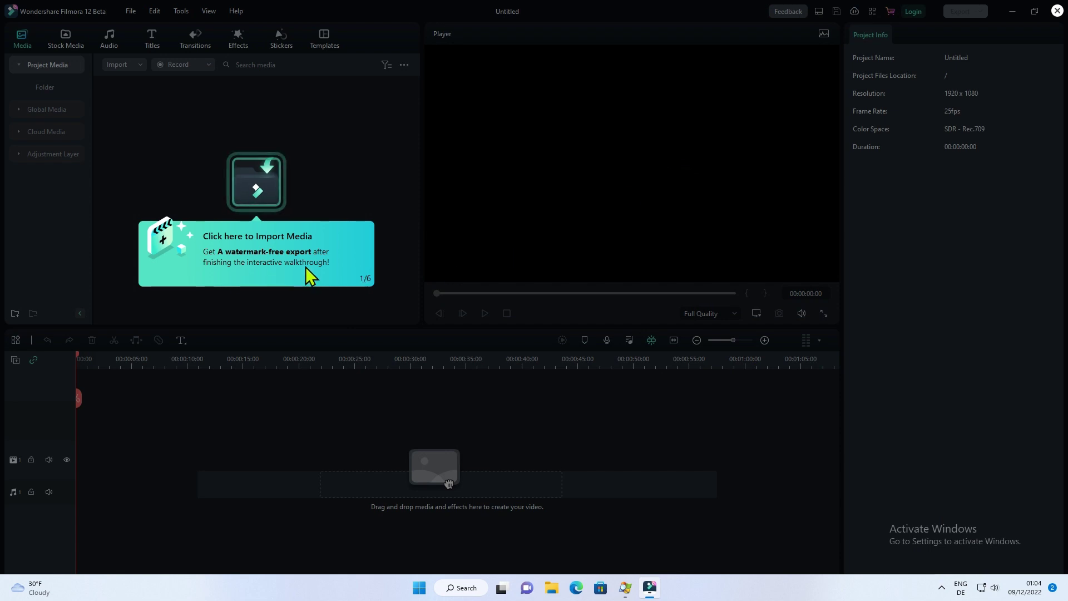
pyautogui.click(261, 195)
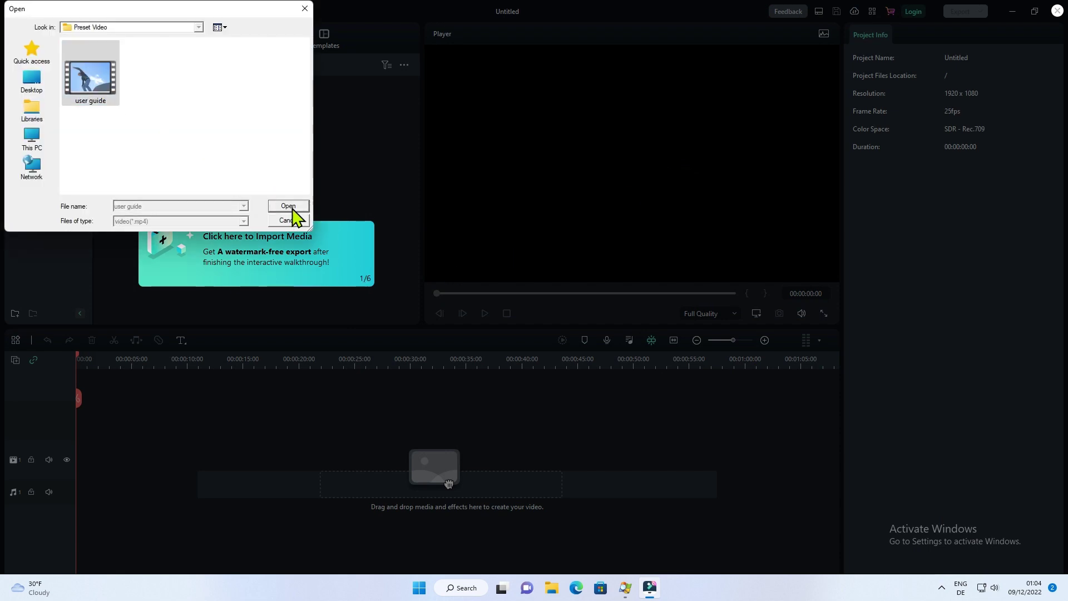
pyautogui.click(293, 210)
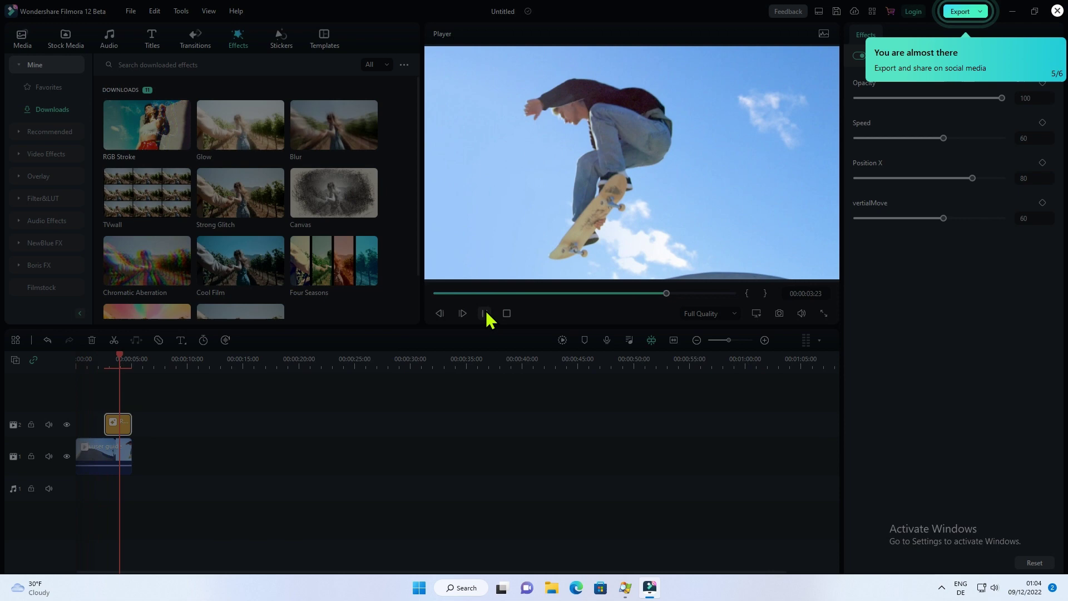
# Step: Export the walkthrough project locally as an MP4 named My Video at 1920x1080 and 25 fps
pyautogui.click(963, 12)
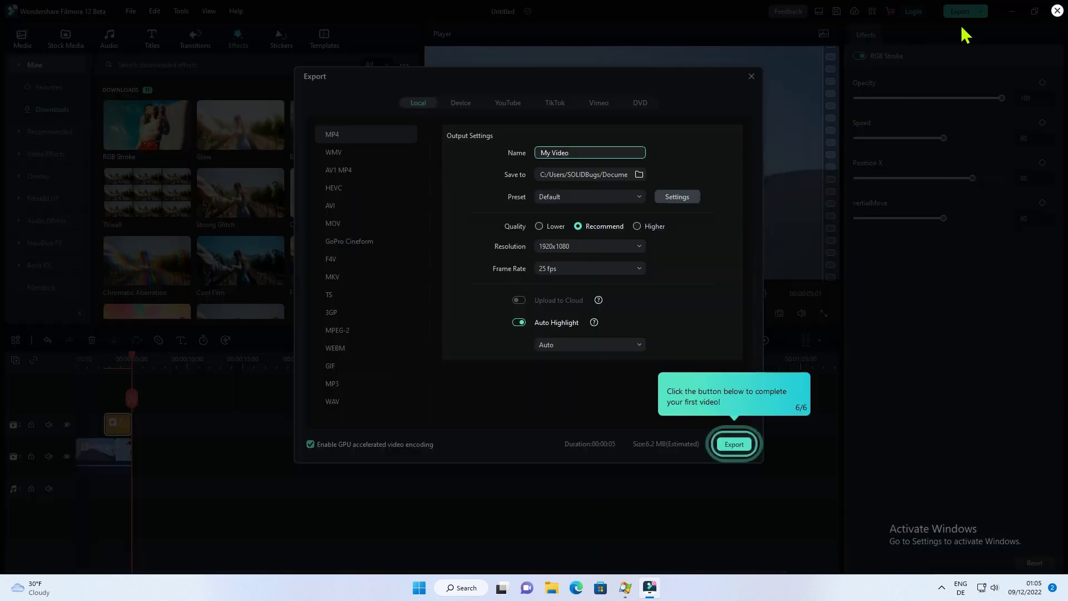
pyautogui.click(735, 444)
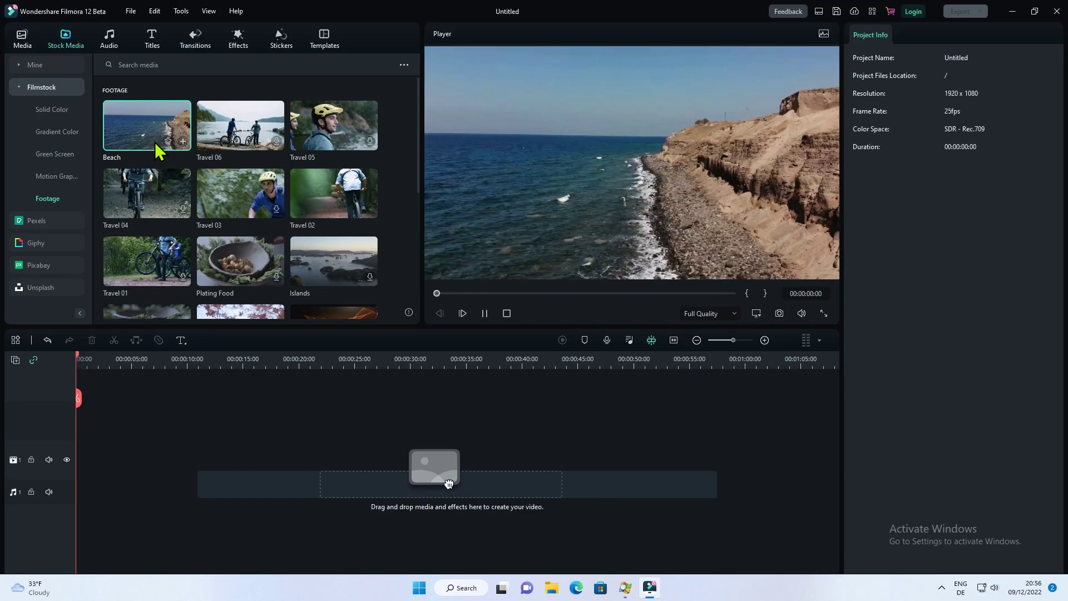
# Step: Place the Filmstock footage clips Beach and Travel 02 one after the other on video track 1
pyautogui.moveTo(155, 149); pyautogui.dragTo(200, 426)
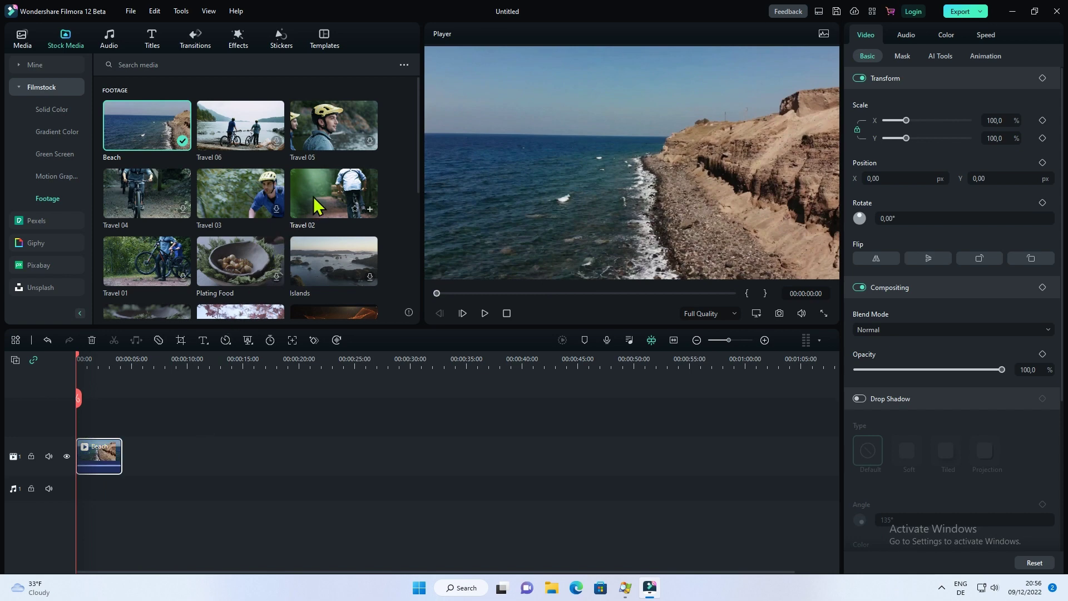
pyautogui.moveTo(315, 206); pyautogui.dragTo(134, 479)
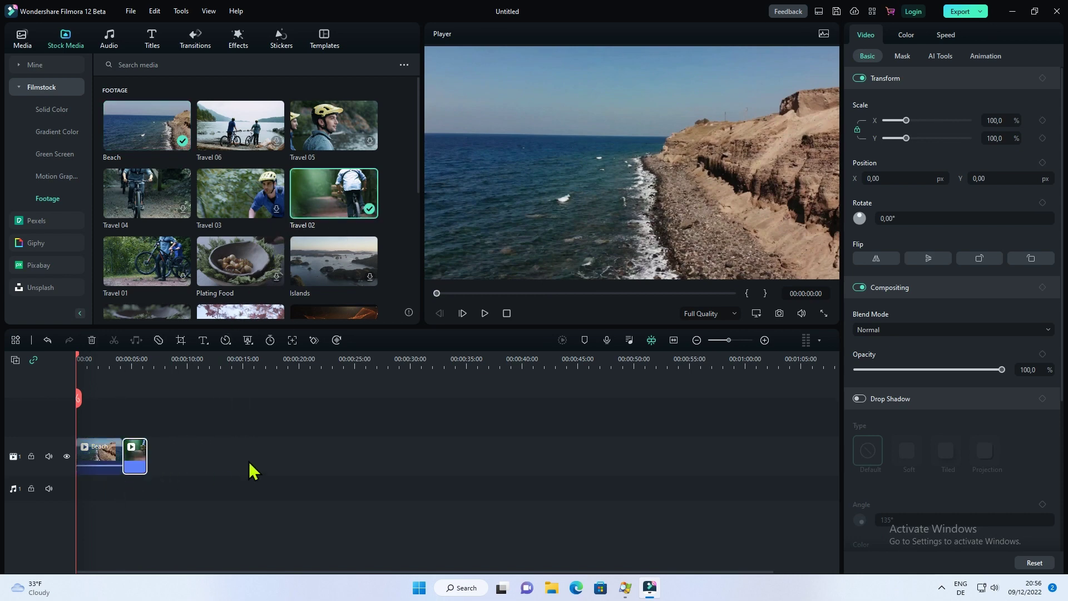
# Step: Browse Filmstock's solid color, gradient color, green screen and motion graphic categories and view the thumbnail size options
pyautogui.click(66, 110)
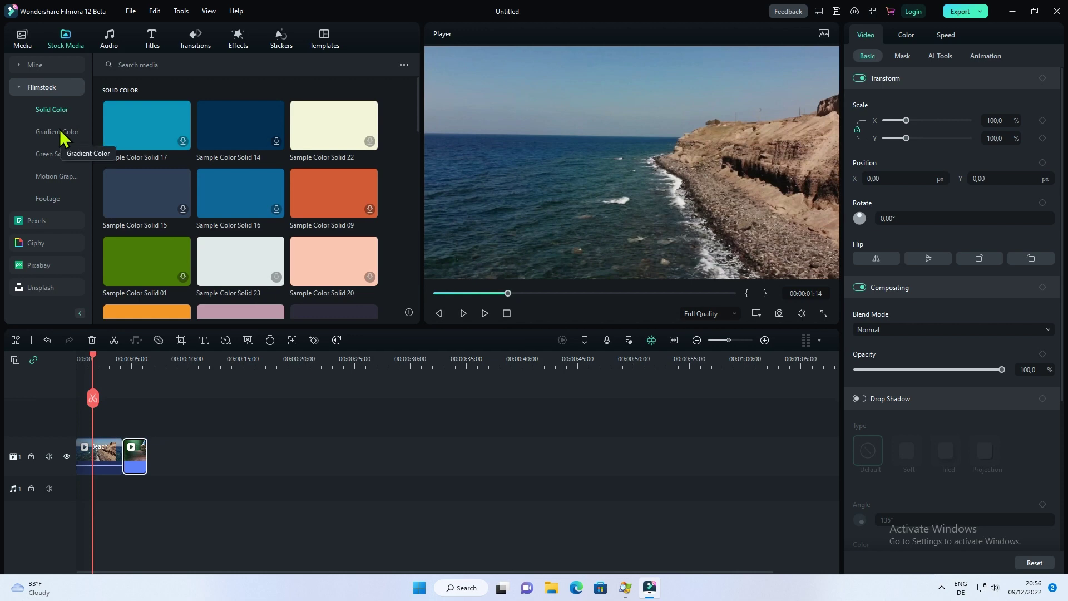
pyautogui.click(61, 133)
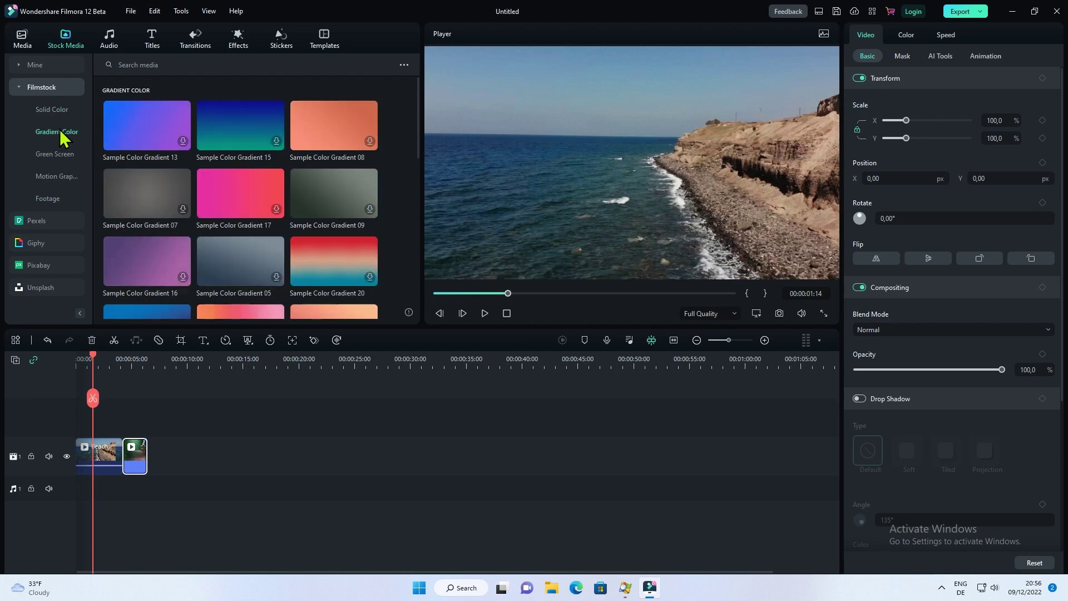
pyautogui.click(68, 159)
pyautogui.click(73, 179)
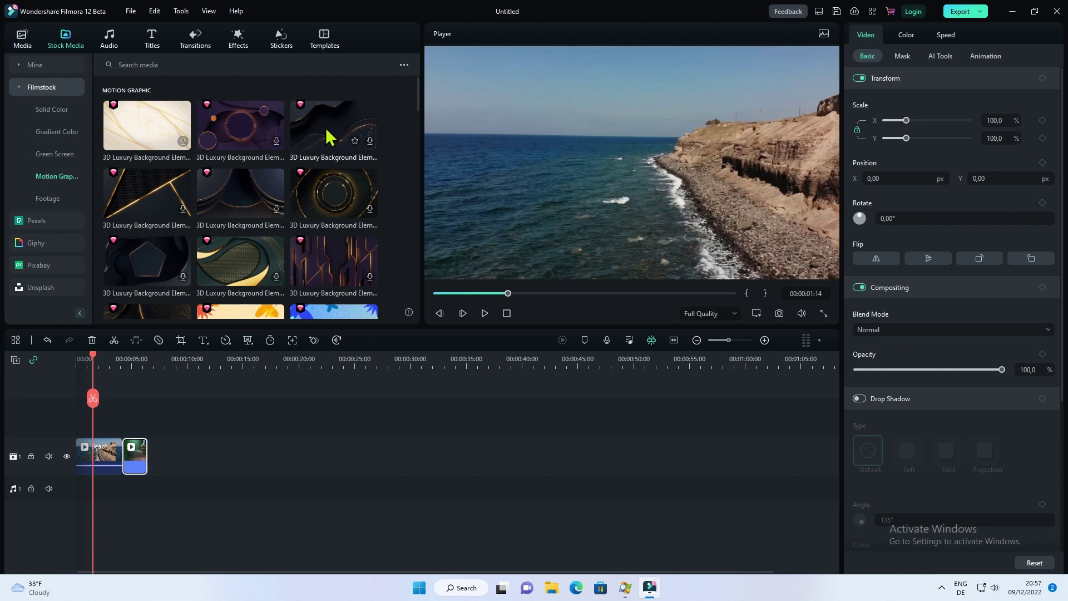
pyautogui.click(404, 64)
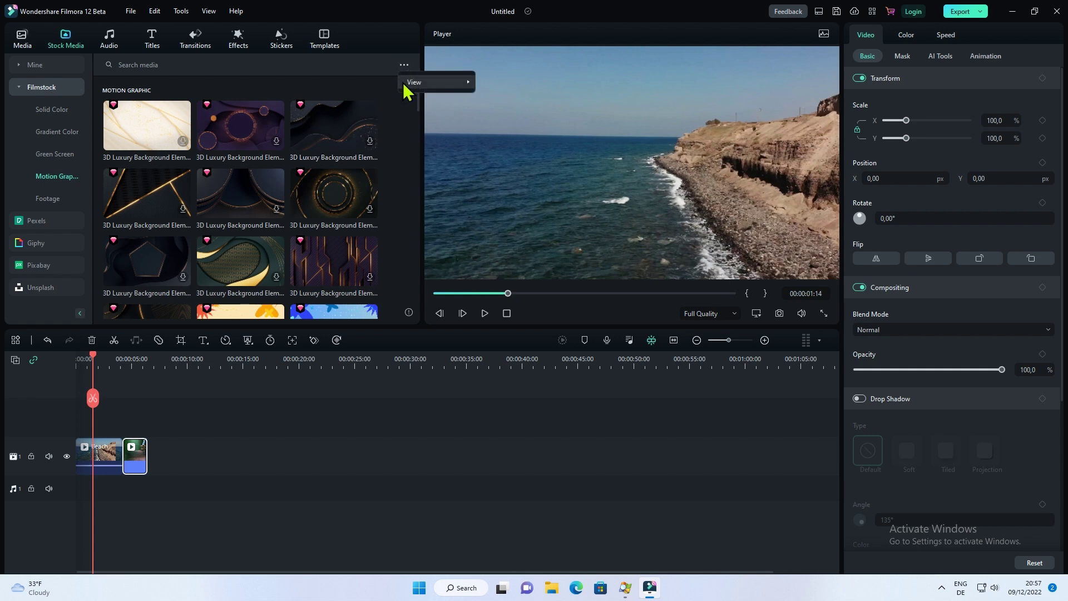
pyautogui.moveTo(456, 83)
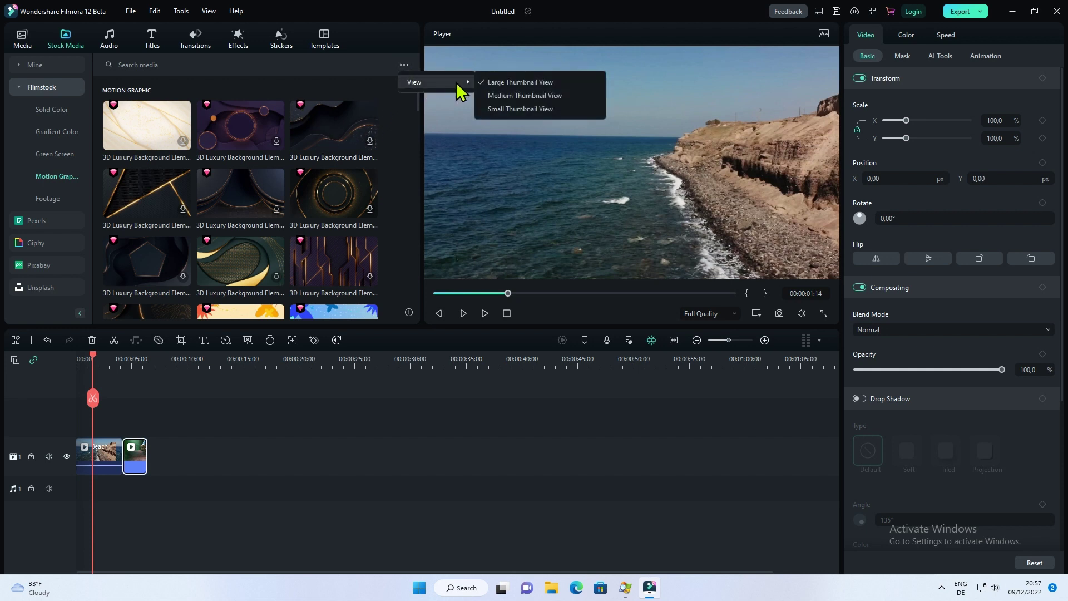
# Step: Browse the trending transitions and filter them to show only the free ones
pyautogui.click(188, 49)
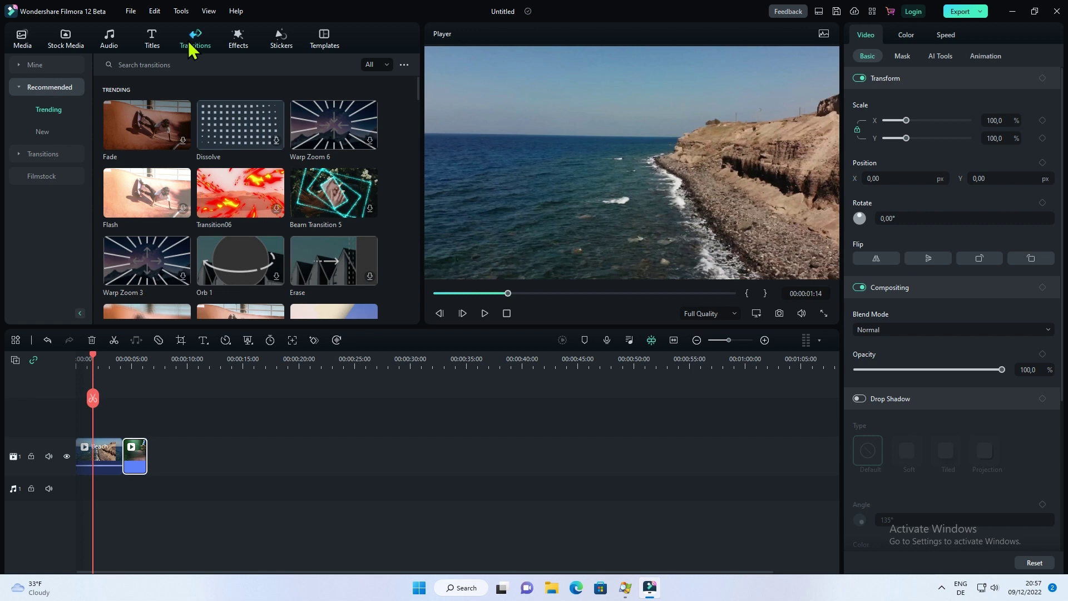
pyautogui.click(387, 65)
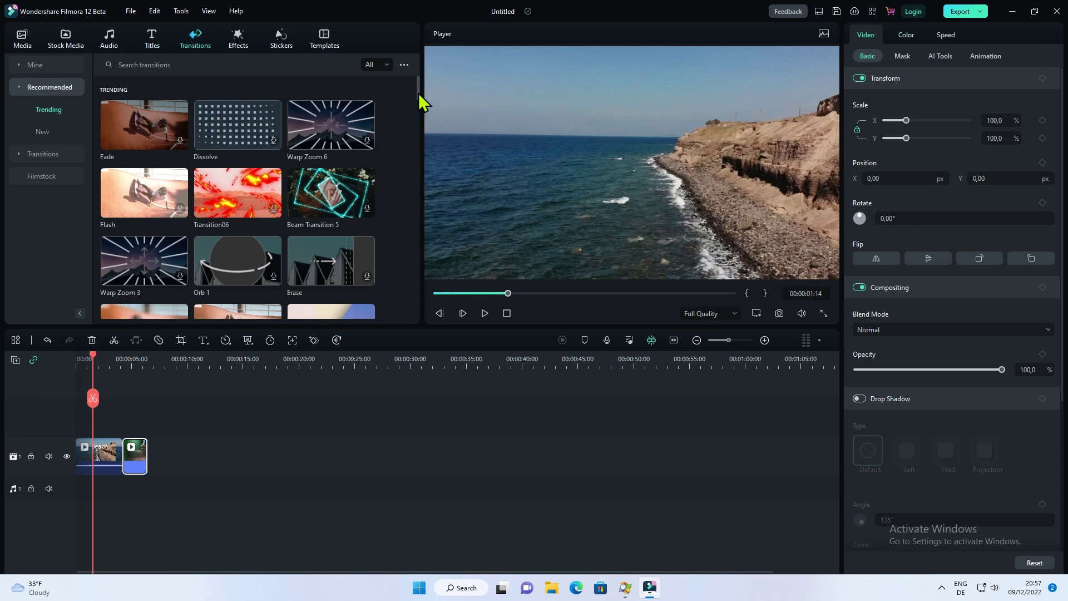
pyautogui.moveTo(422, 102); pyautogui.dragTo(431, 237)
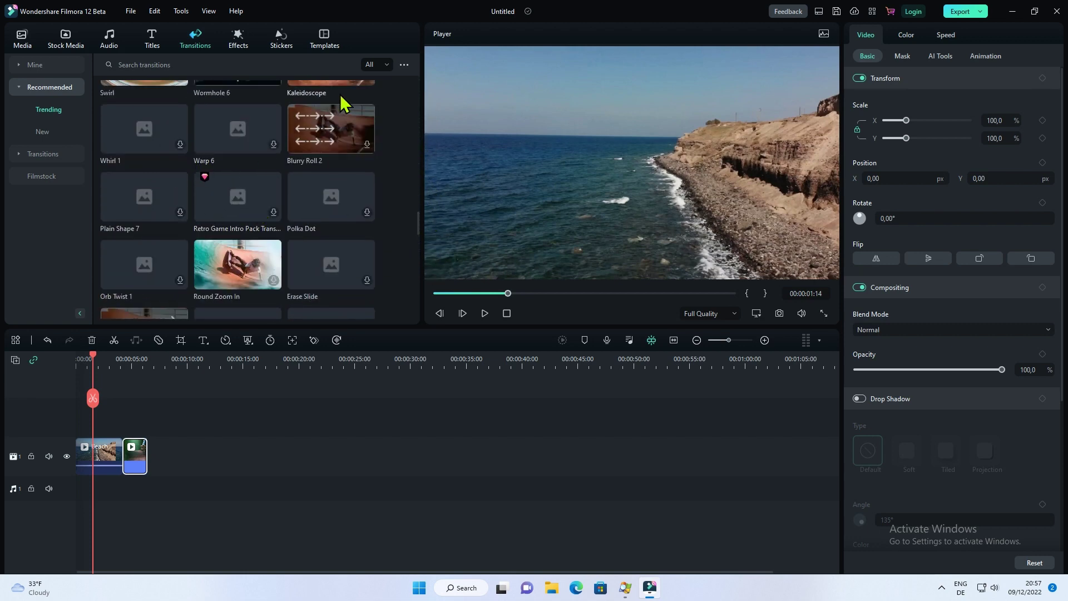
pyautogui.click(387, 64)
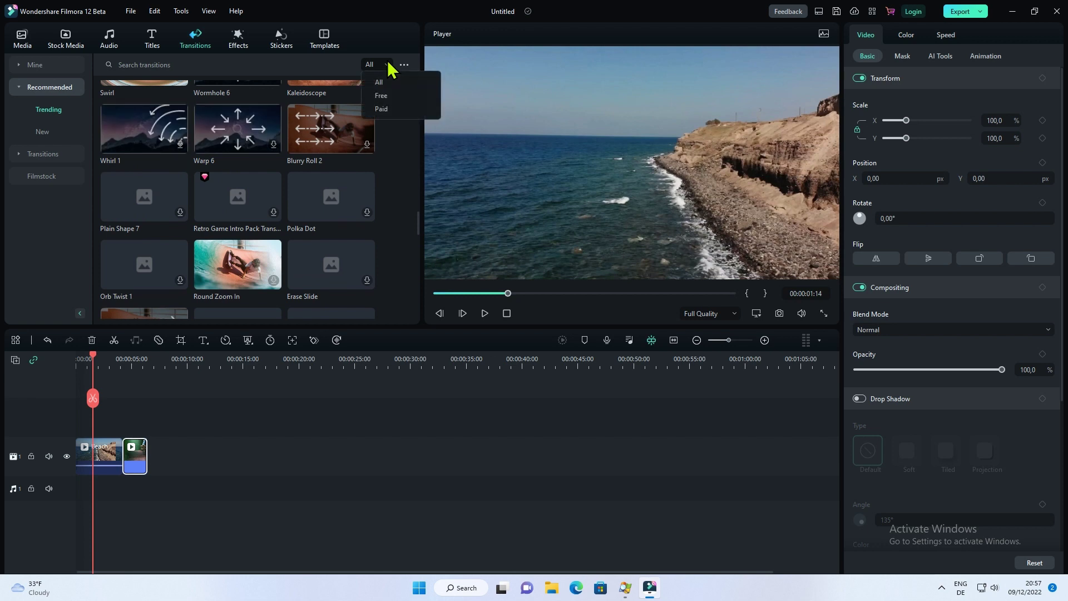
pyautogui.click(395, 104)
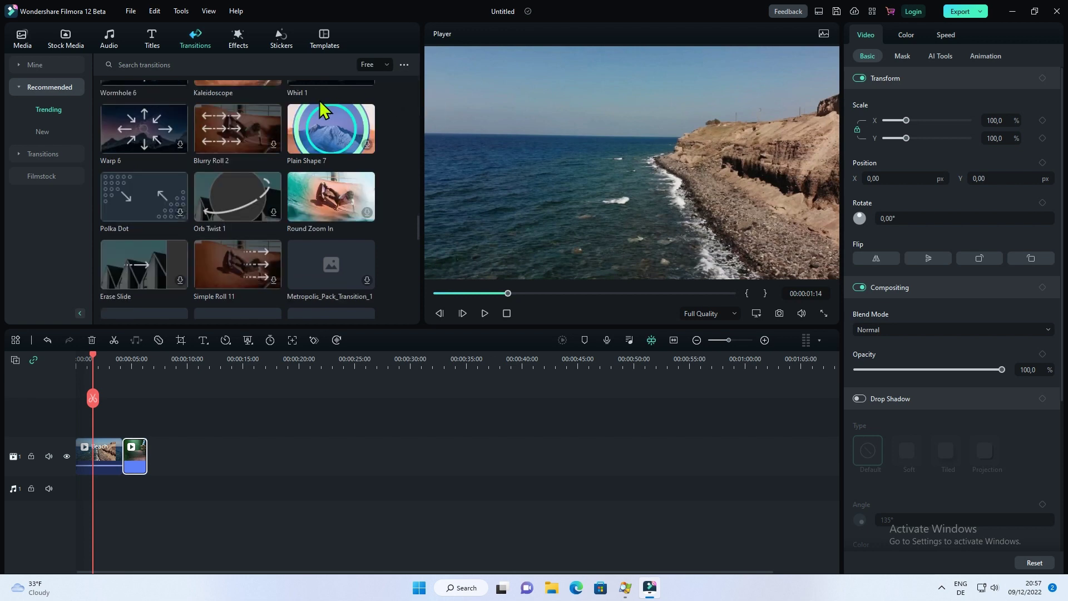
# Step: Return to Filmstock's motion graphics and open the stock media display options
pyautogui.click(73, 48)
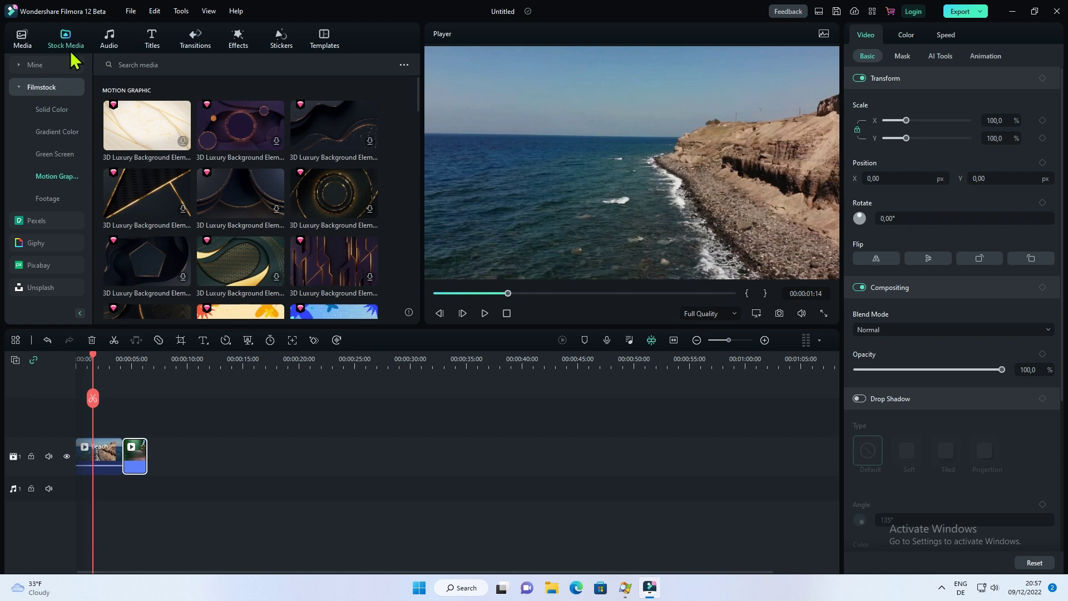
pyautogui.click(403, 65)
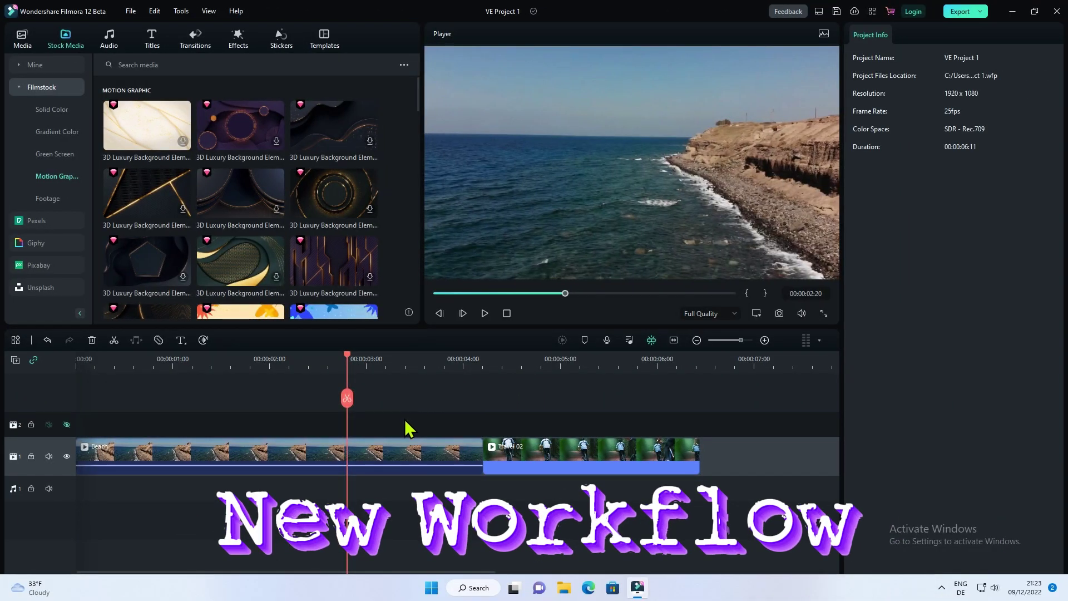
# Step: Select the Beach clip and the Travel 02 clip in turn to view their property settings
pyautogui.click(399, 457)
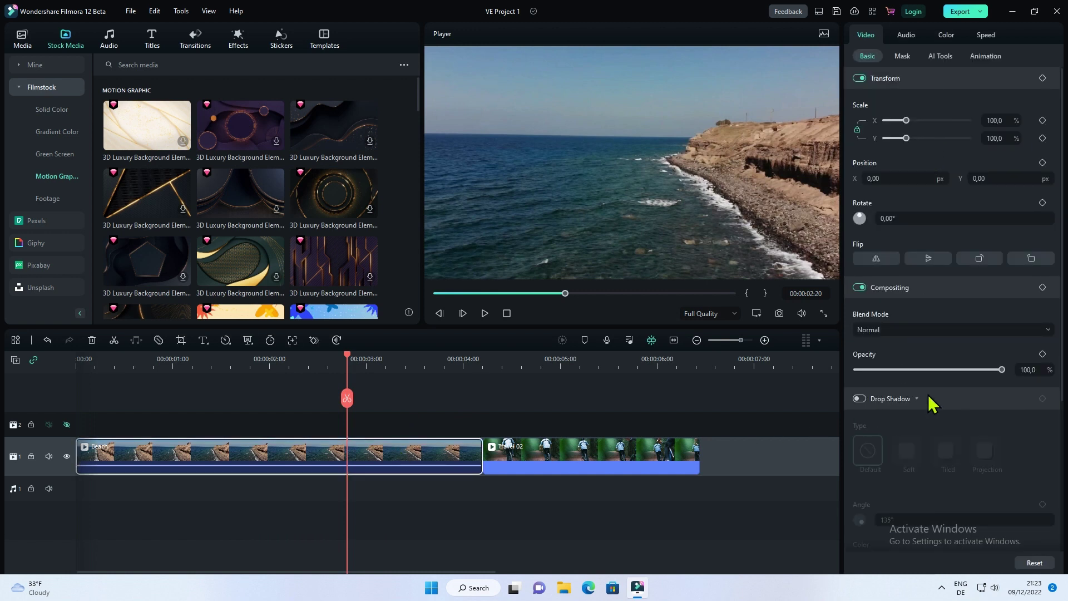
pyautogui.click(589, 462)
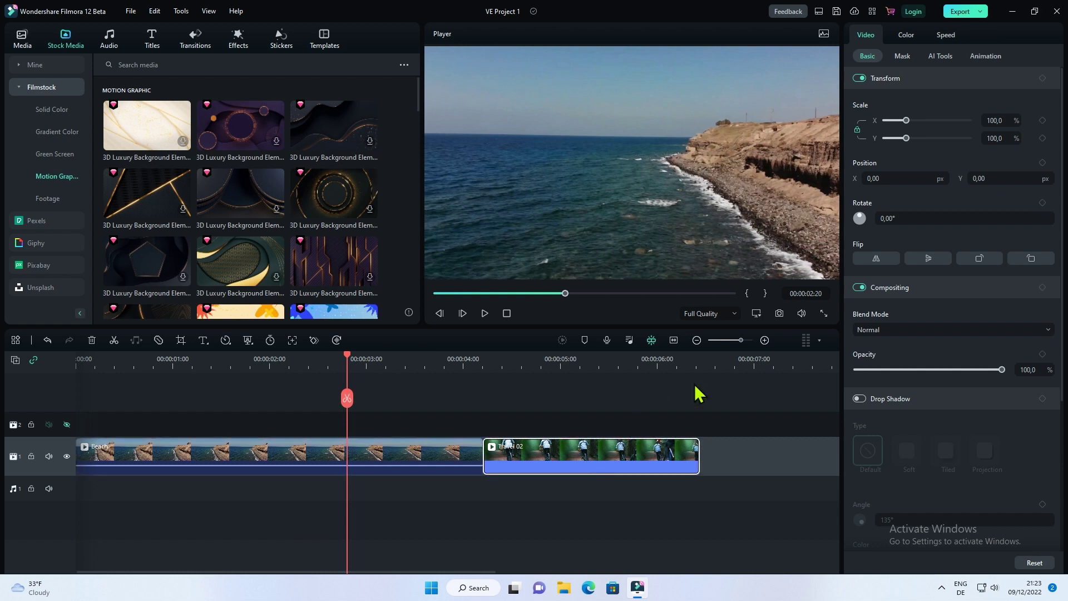
# Step: Scale the Beach clip to 314.1 %, rotate it to 123.68° and flip it horizontally and vertically
pyautogui.click(428, 465)
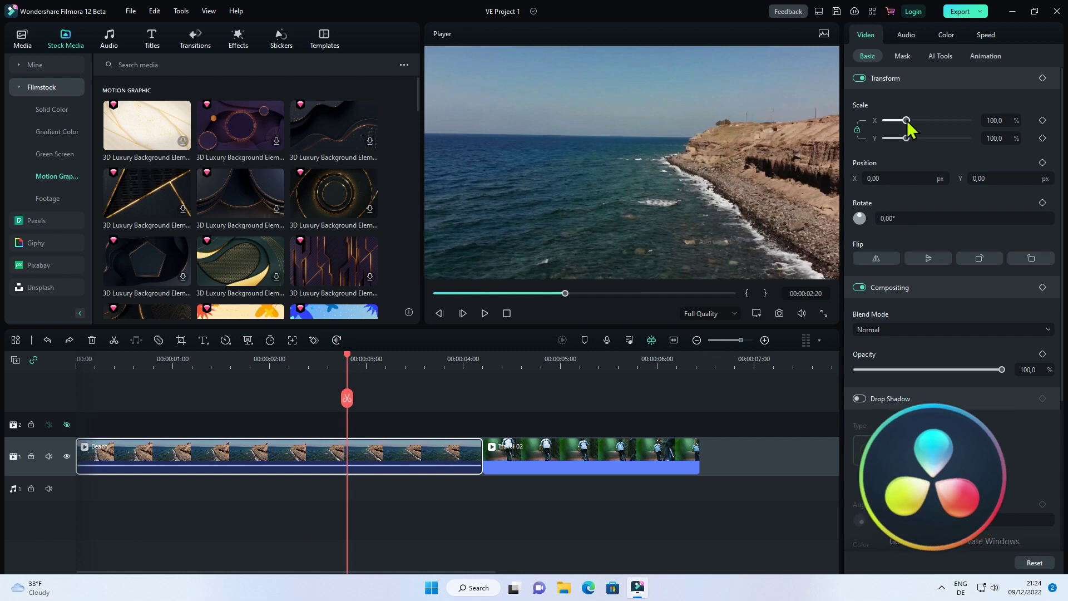
pyautogui.moveTo(907, 121); pyautogui.dragTo(952, 121)
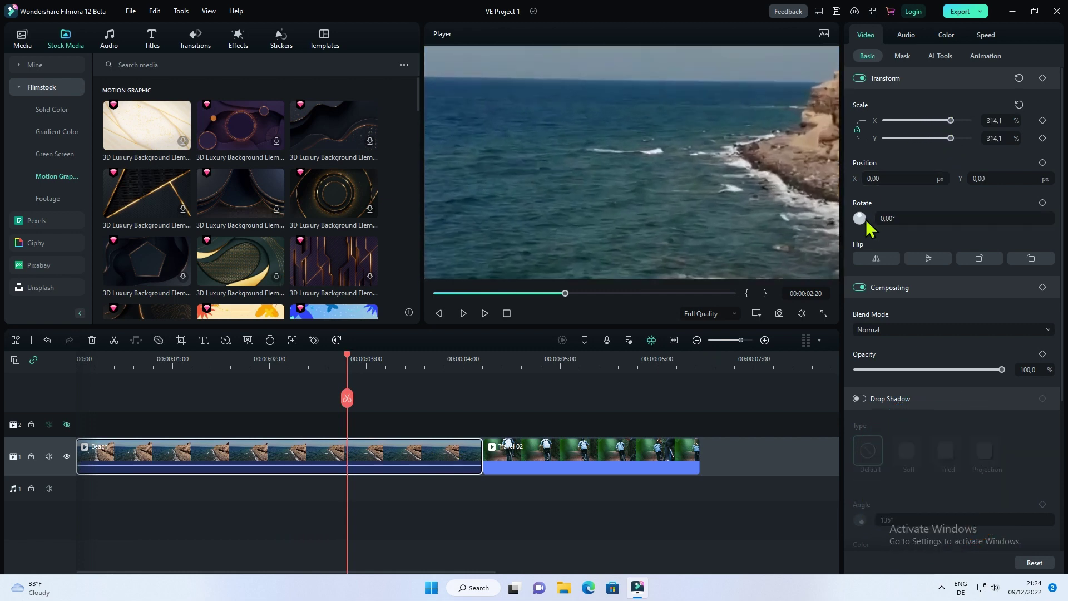
pyautogui.moveTo(866, 219); pyautogui.dragTo(861, 222)
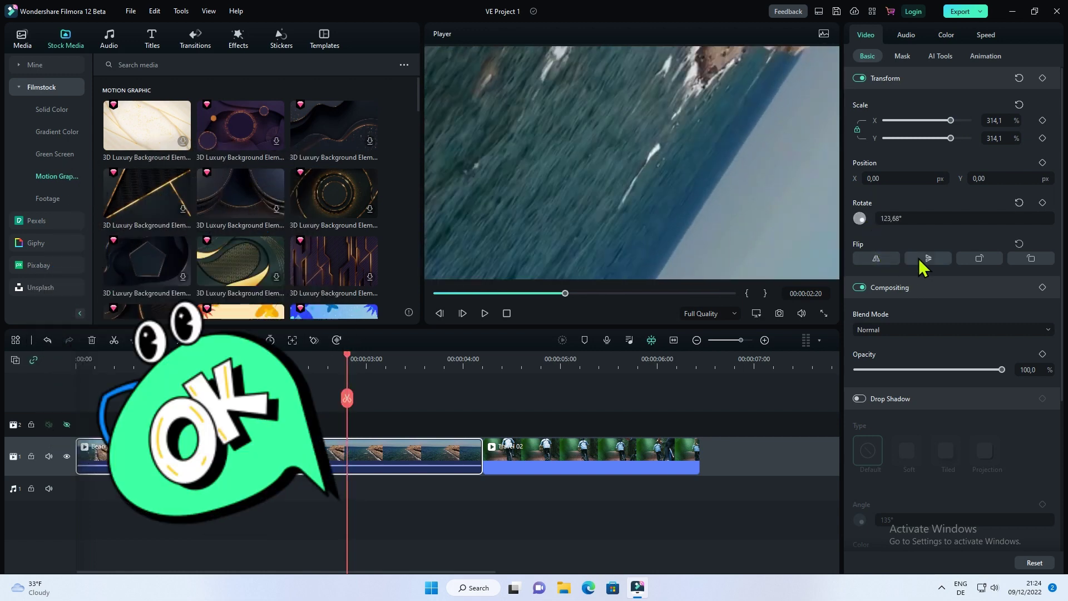
pyautogui.click(975, 260)
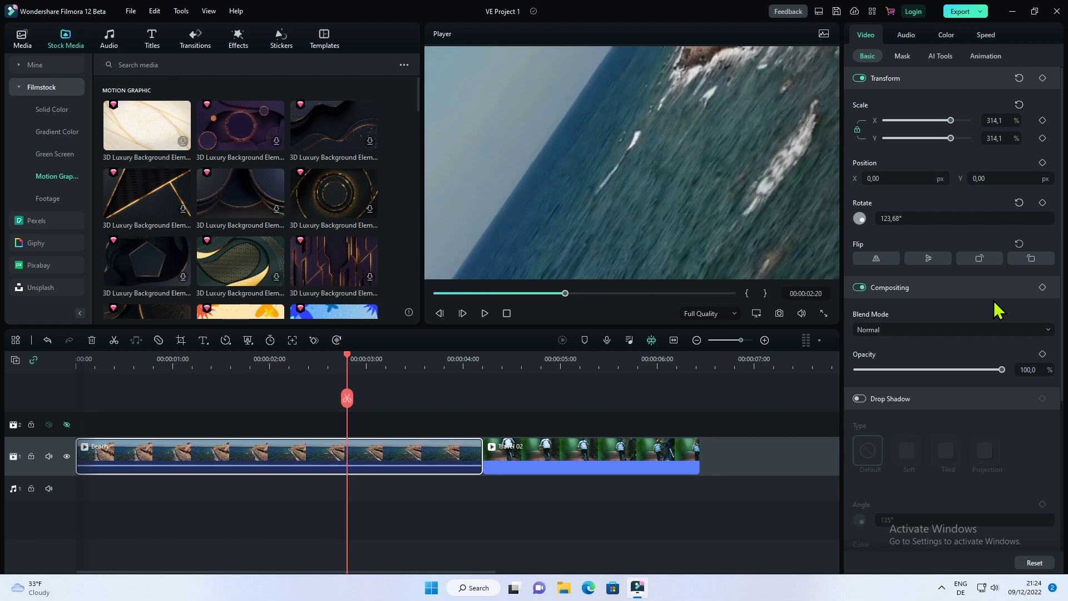
# Step: Reset the Beach clip's scale and the rest of its transform settings
pyautogui.click(1021, 105)
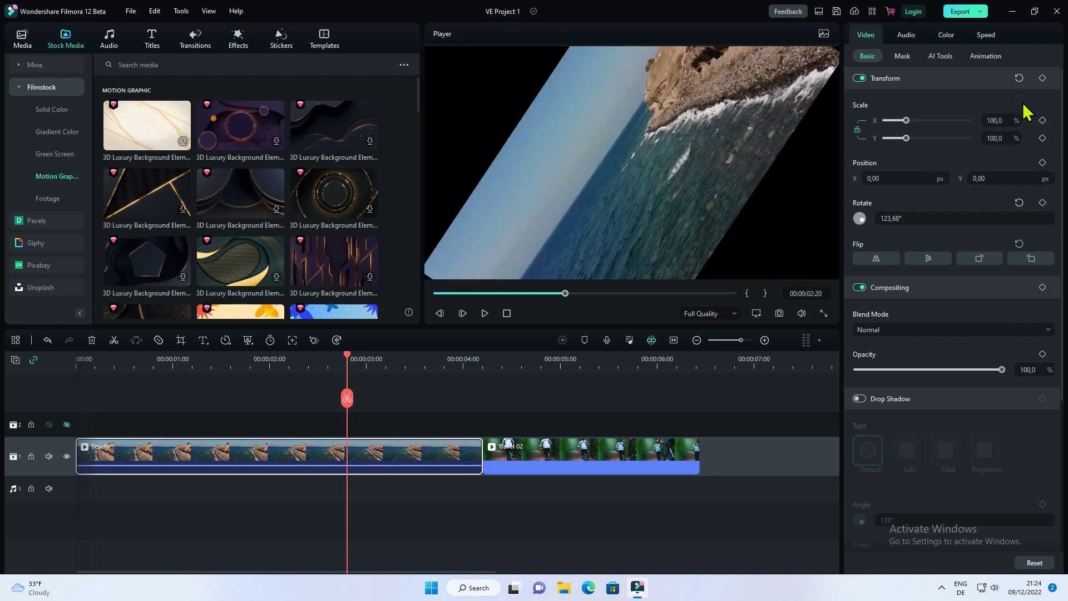
pyautogui.click(1020, 78)
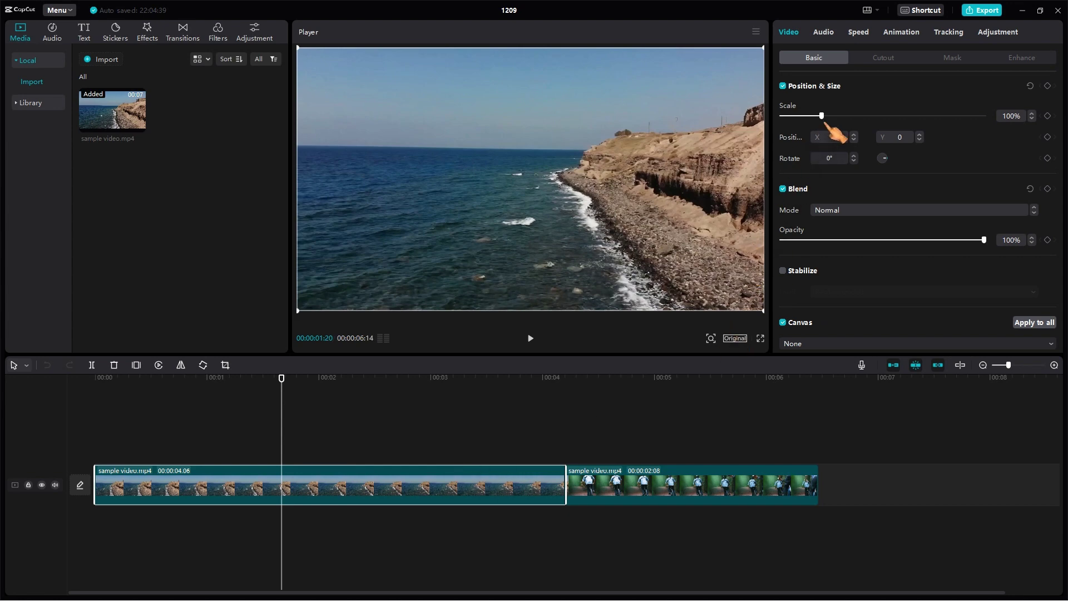
# Step: In CapCut, try scaling the first timeline clip to 270% and rotating it to 283°, and reset its position and size
pyautogui.moveTo(822, 115); pyautogui.dragTo(890, 116)
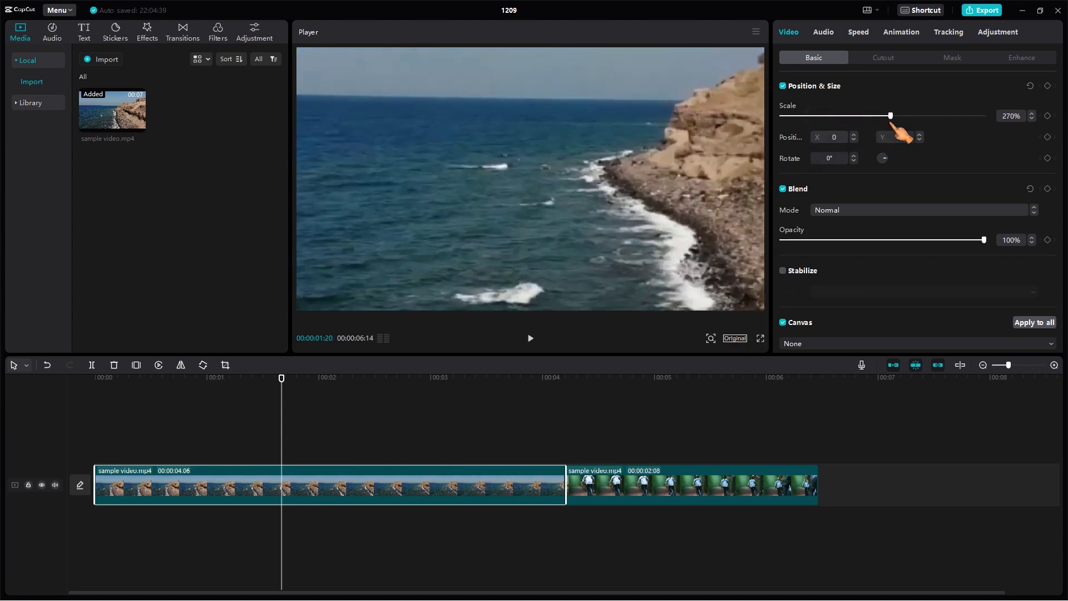
pyautogui.moveTo(886, 158); pyautogui.dragTo(866, 163)
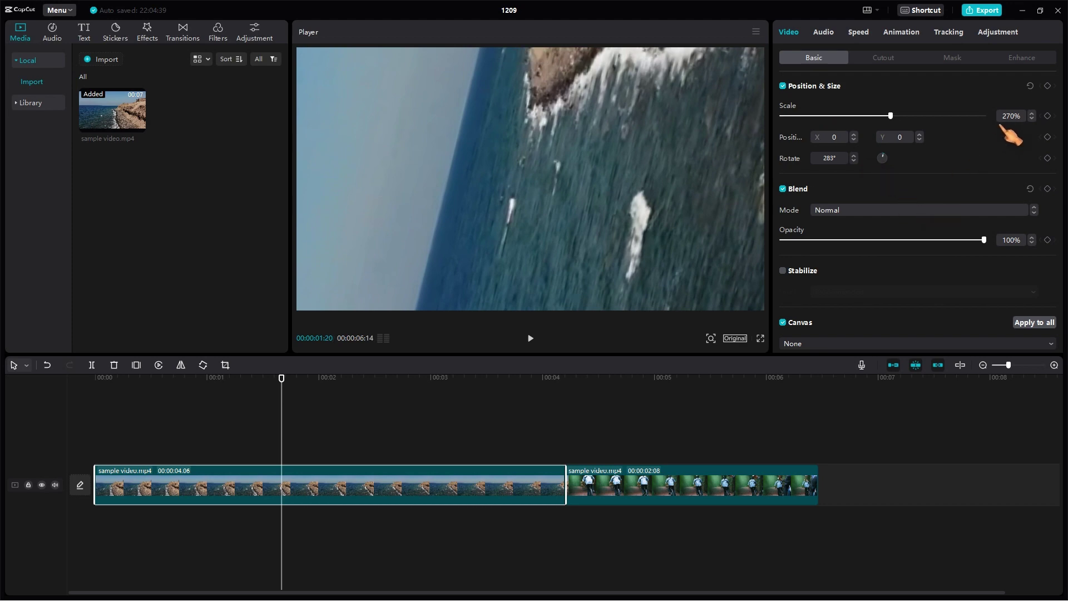
pyautogui.click(1030, 87)
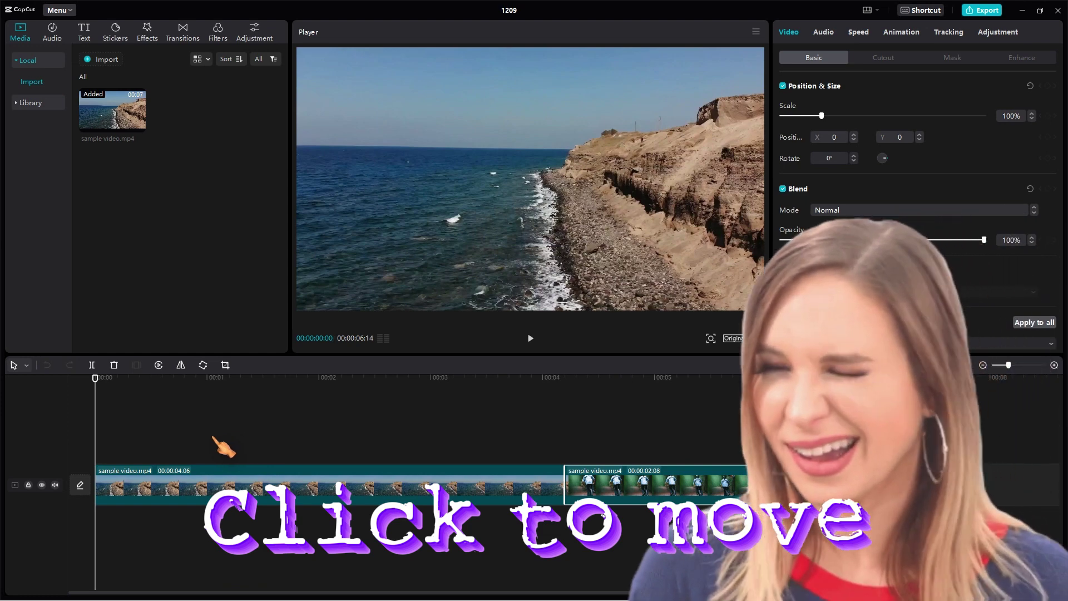
# Step: Move the playhead to successive points along the CapCut timeline, from the first clip into the second
pyautogui.click(189, 440)
pyautogui.click(242, 437)
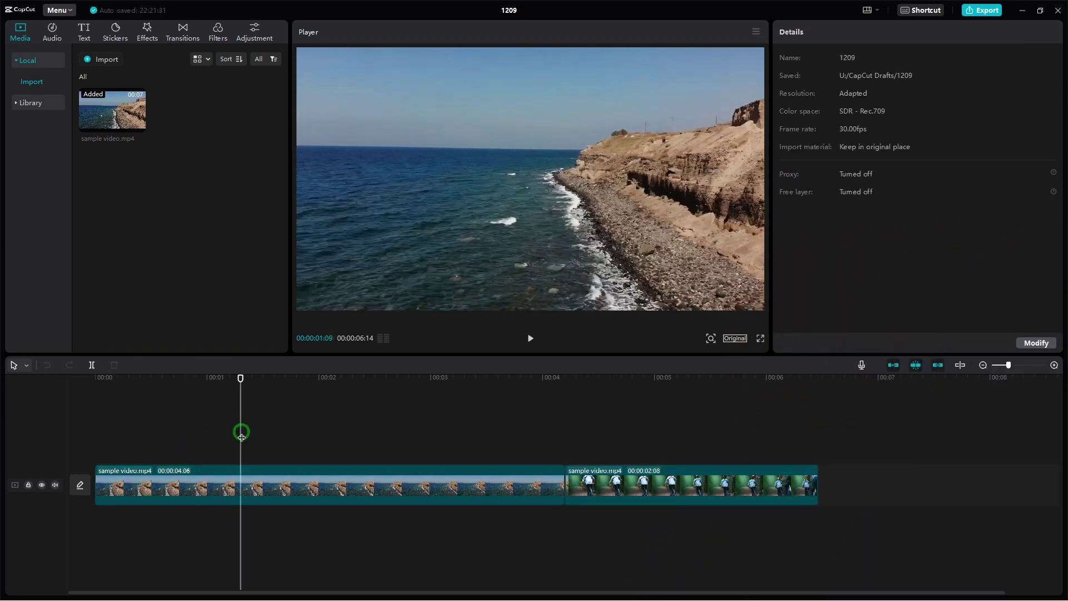
pyautogui.click(311, 435)
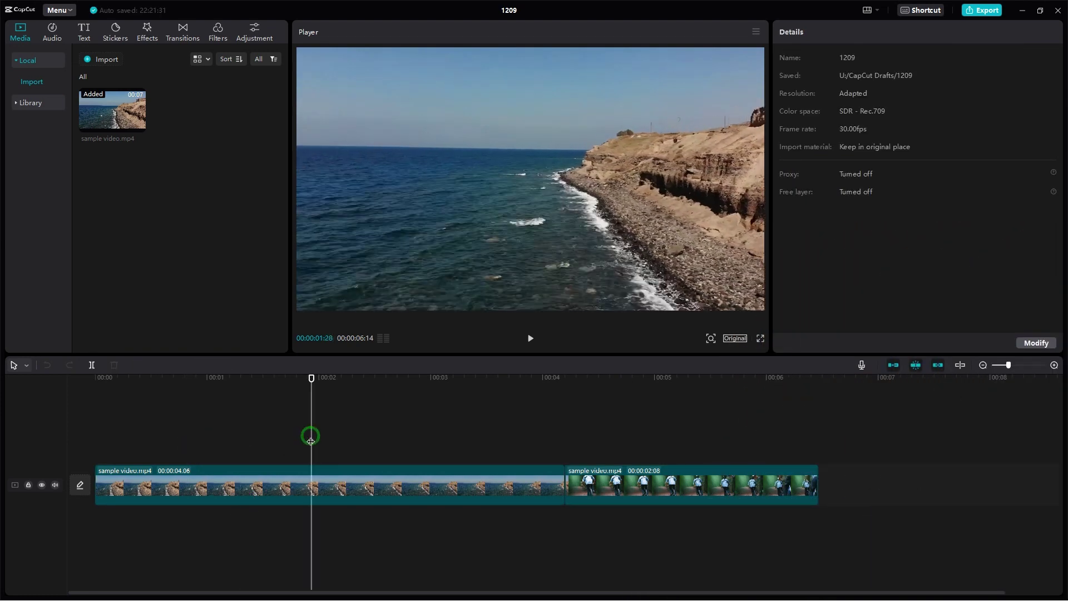
pyautogui.click(390, 382)
pyautogui.click(493, 450)
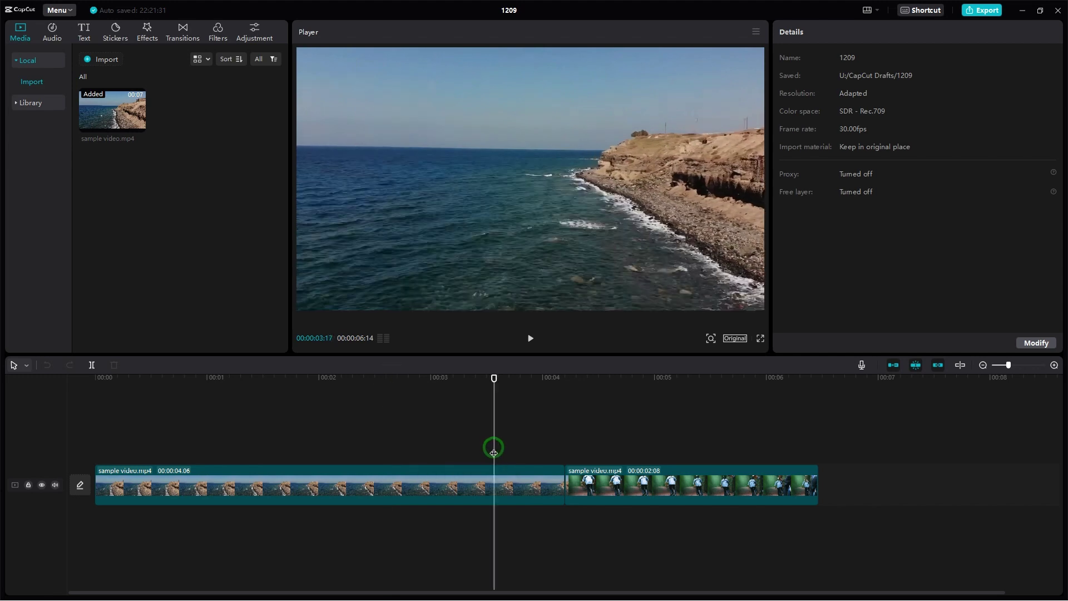
pyautogui.click(708, 433)
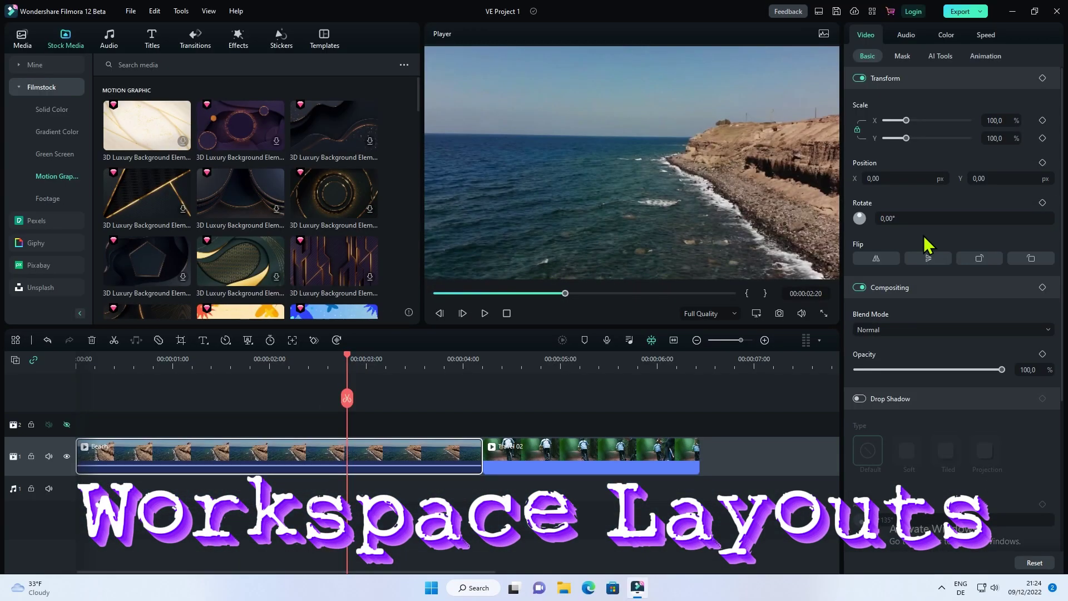
# Step: Back in Filmora, switch to the Classic workspace layout and open the Beach clip's property settings
pyautogui.click(819, 11)
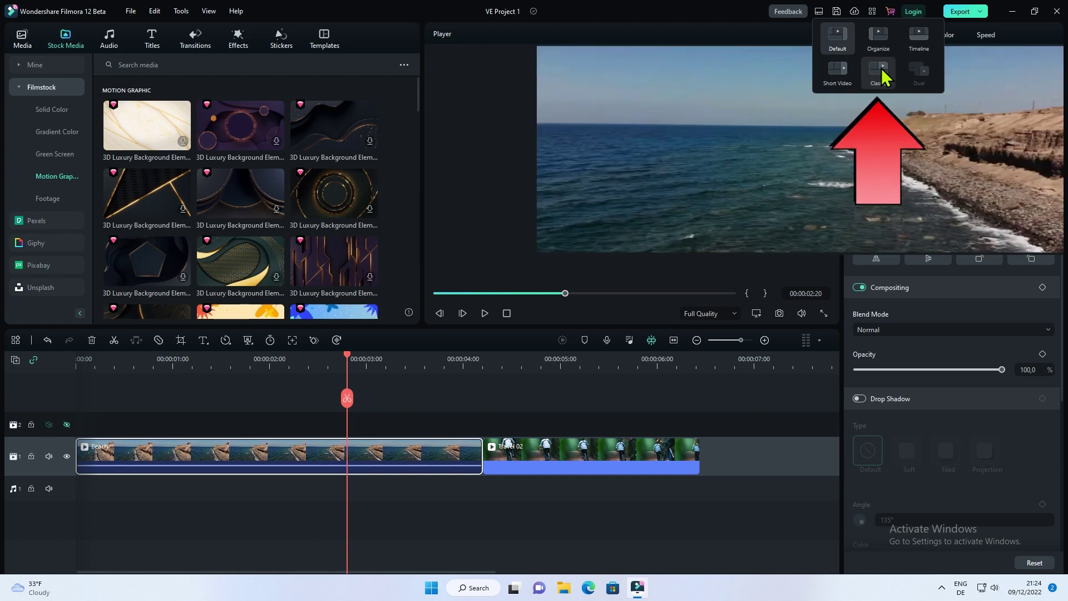
pyautogui.click(882, 69)
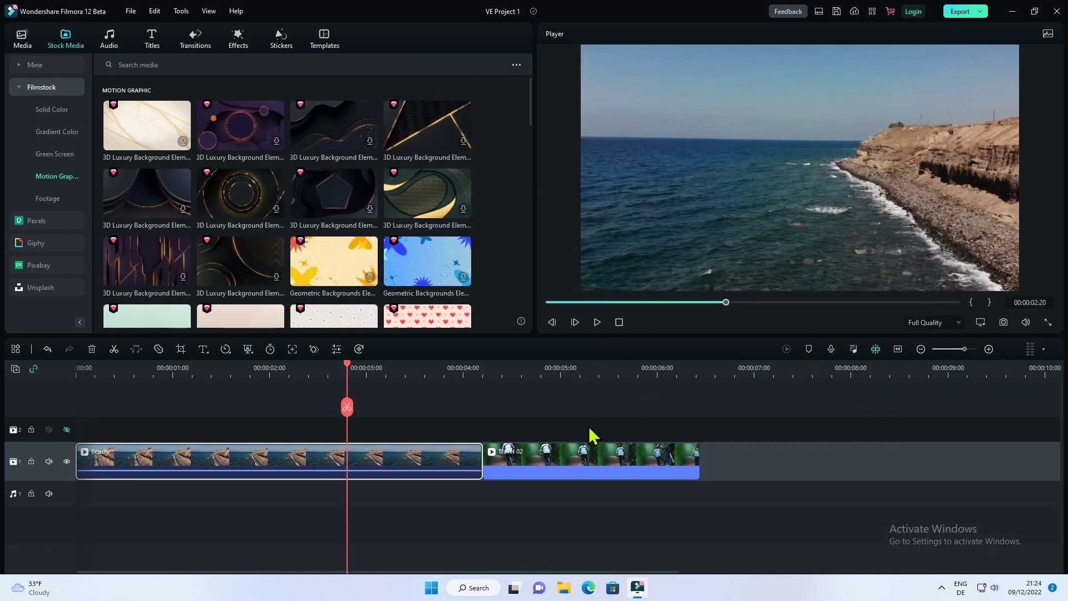
pyautogui.doubleClick(424, 461)
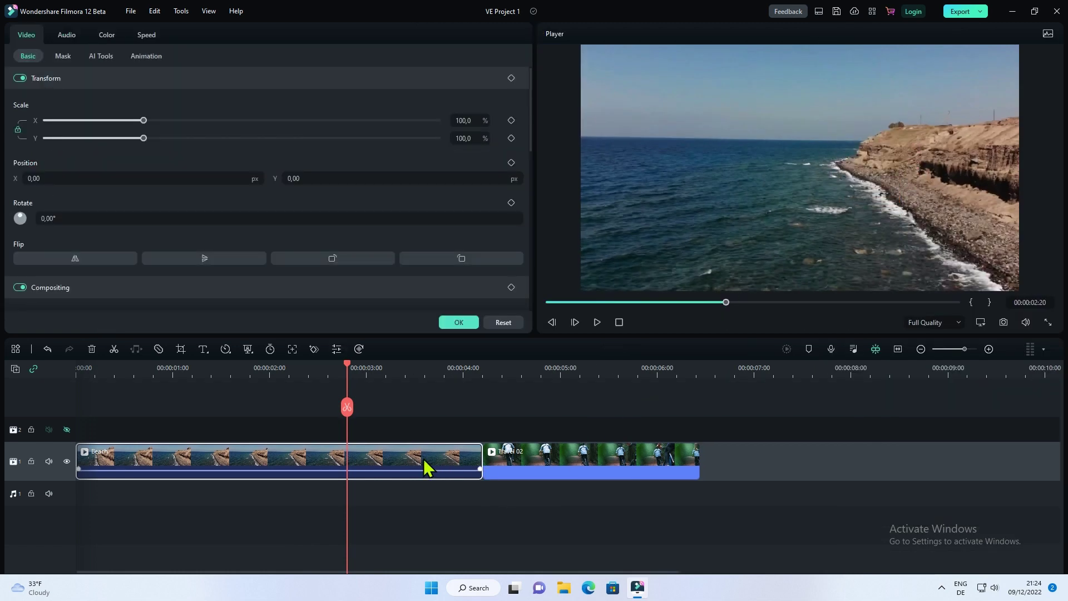
# Step: Step the playhead back four frames to 00:00:02:16
pyautogui.press('Left')
pyautogui.press('Left')
pyautogui.press('Left')
pyautogui.press('Left')
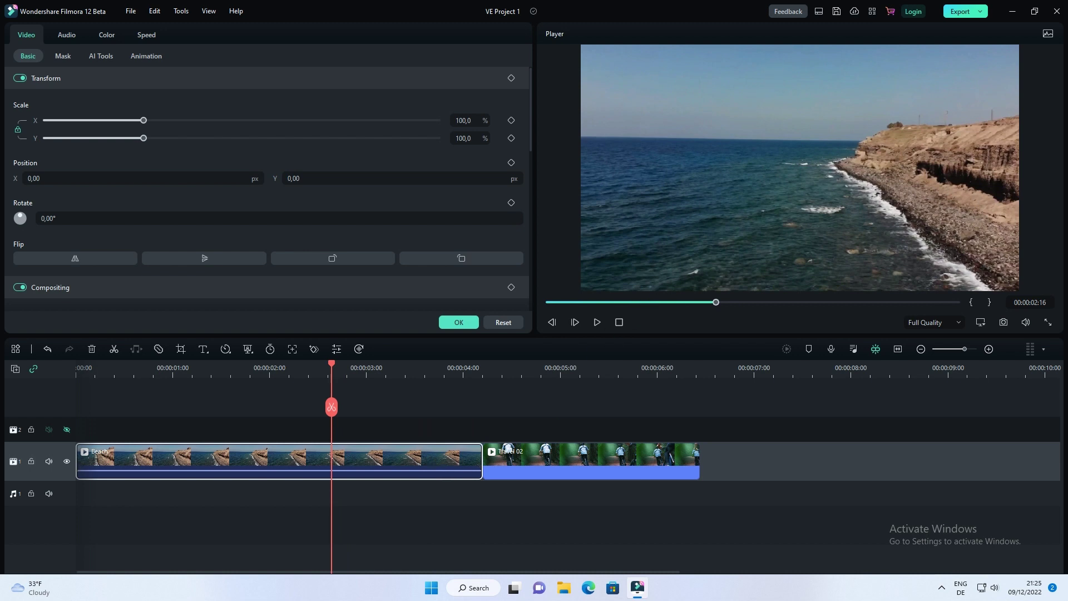
# Step: Try the Timeline and Short Video workspace layouts and restore the Default layout
pyautogui.click(825, 15)
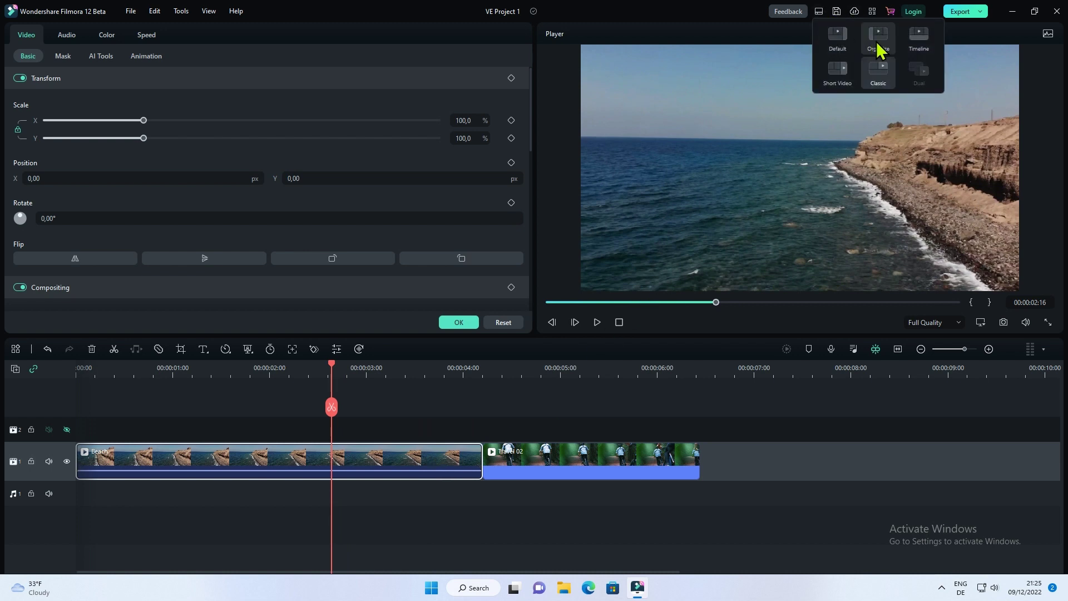
pyautogui.click(919, 44)
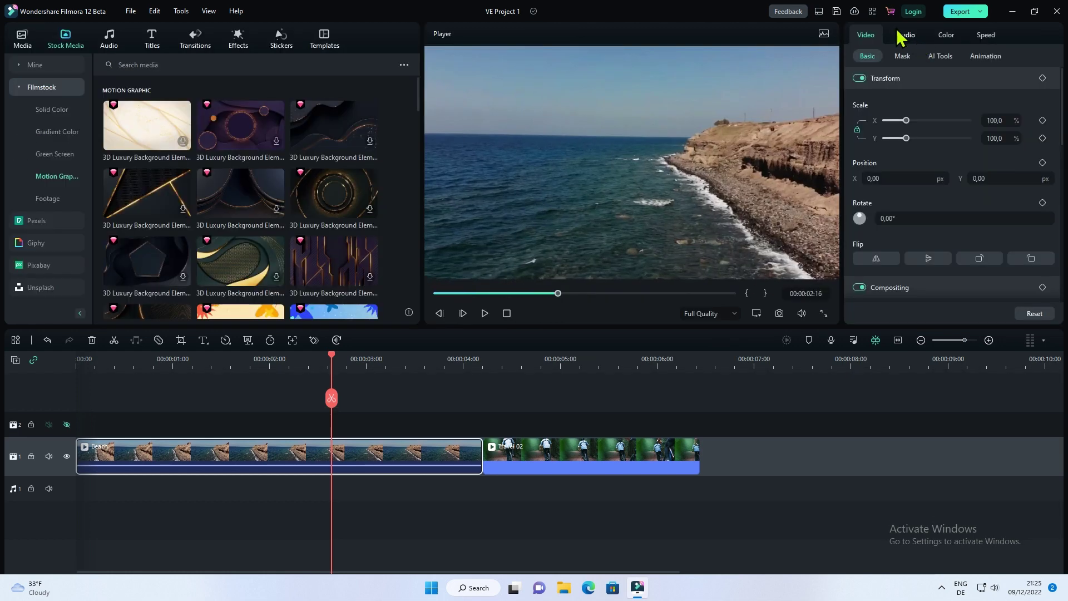
pyautogui.click(821, 14)
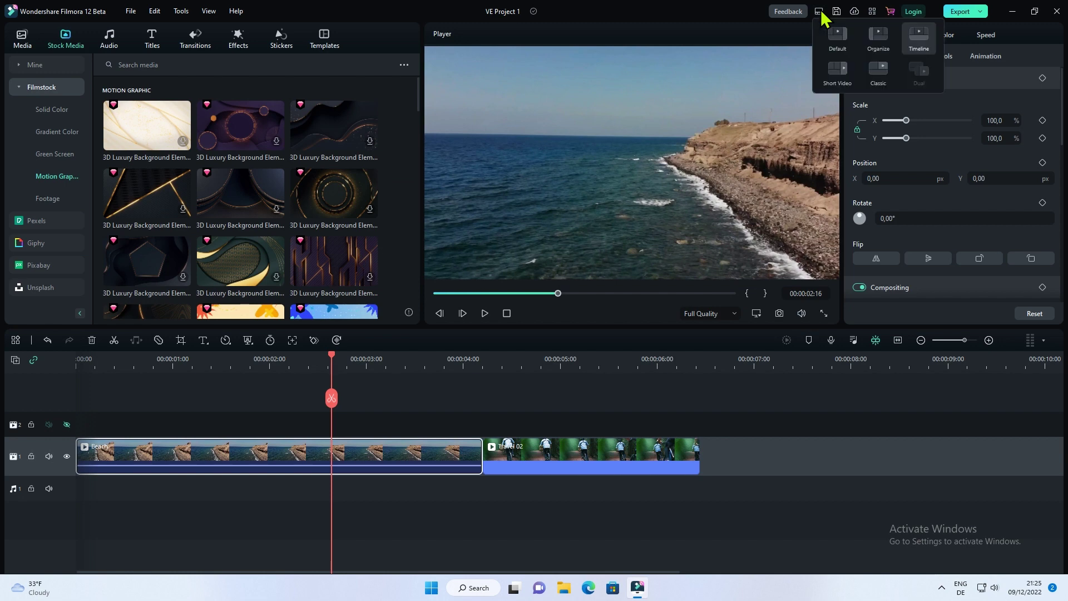
pyautogui.click(840, 81)
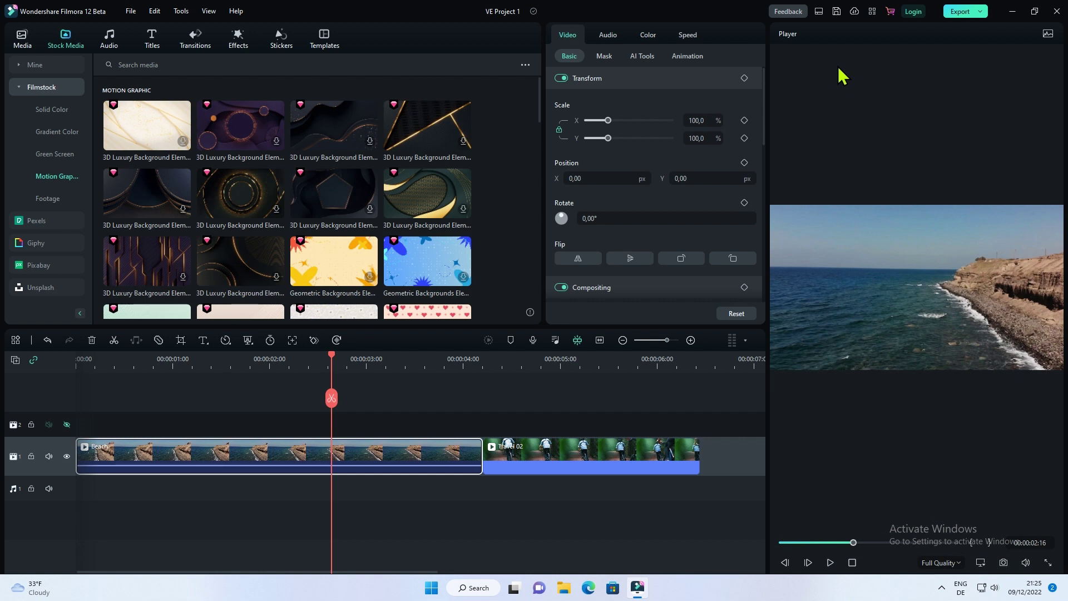
pyautogui.click(822, 15)
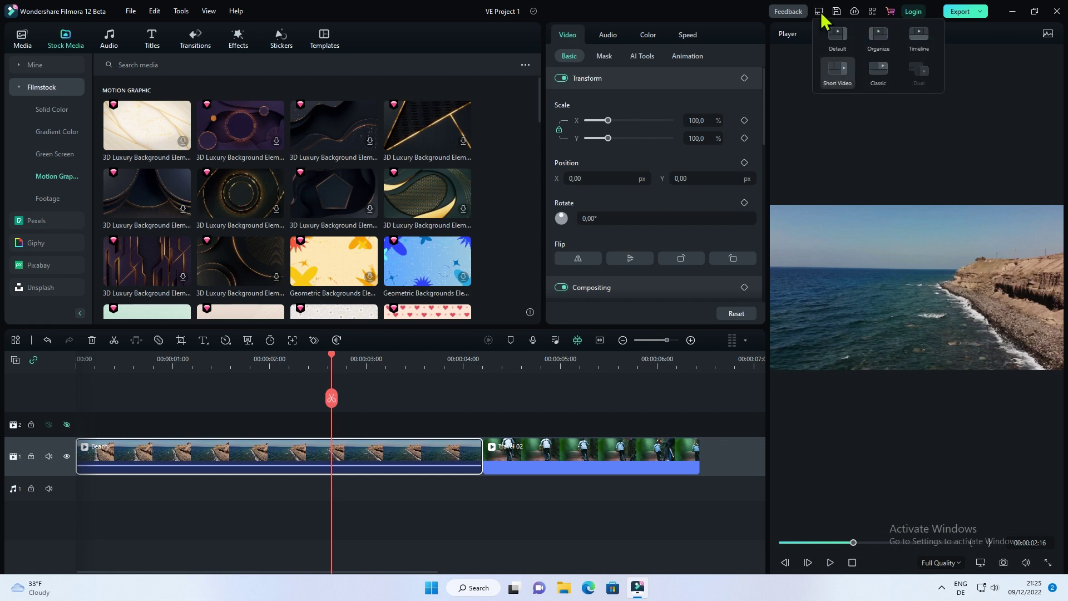
pyautogui.click(843, 45)
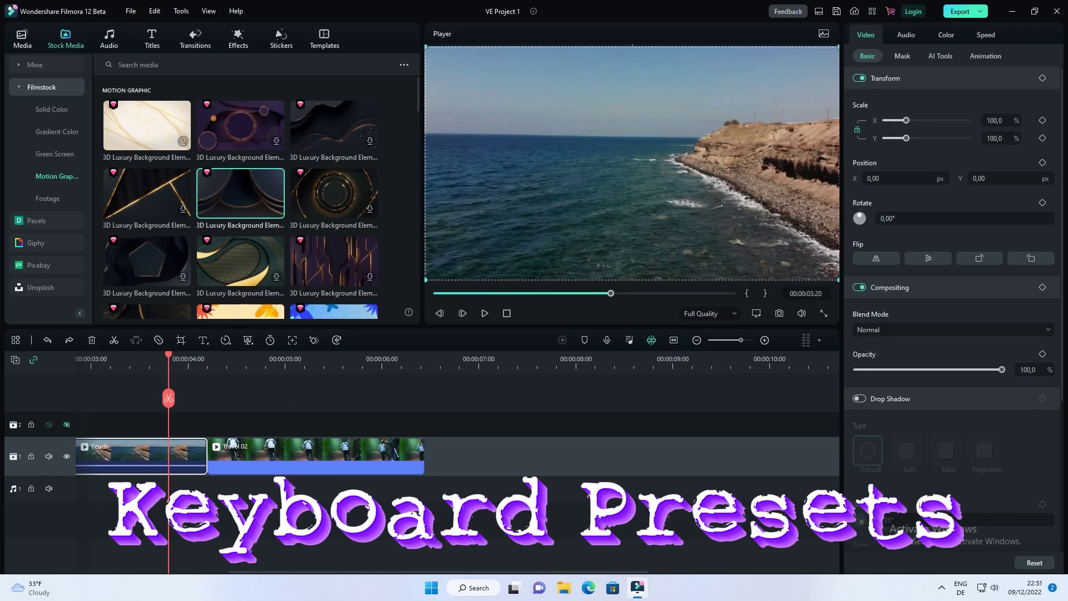
# Step: Open the keyboard shortcuts settings and look through the File and Edit shortcuts
pyautogui.click(872, 12)
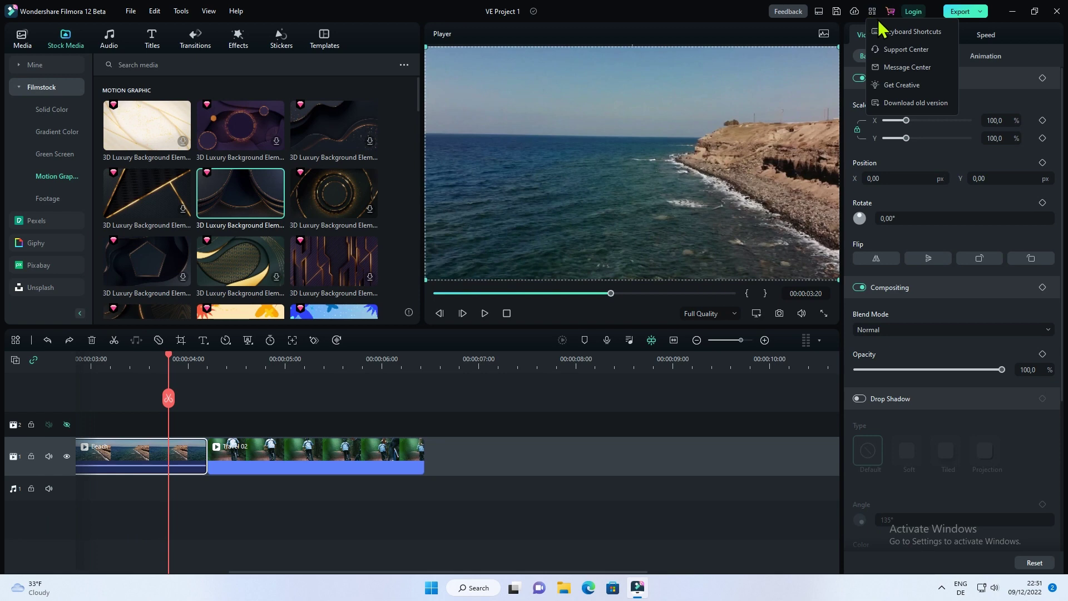
pyautogui.click(946, 32)
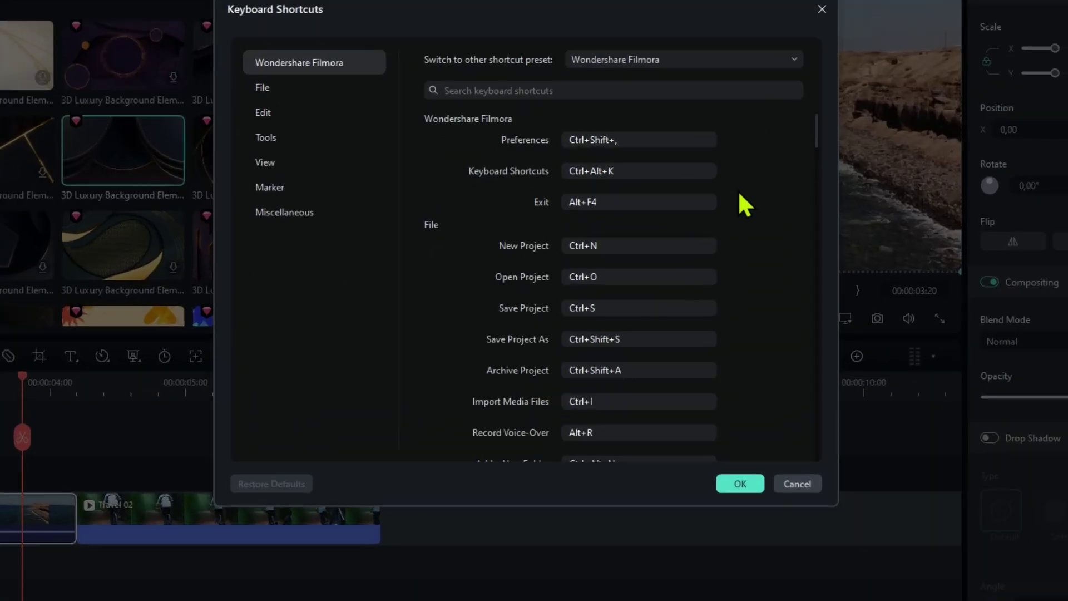
pyautogui.scroll(-5, 740, 195)
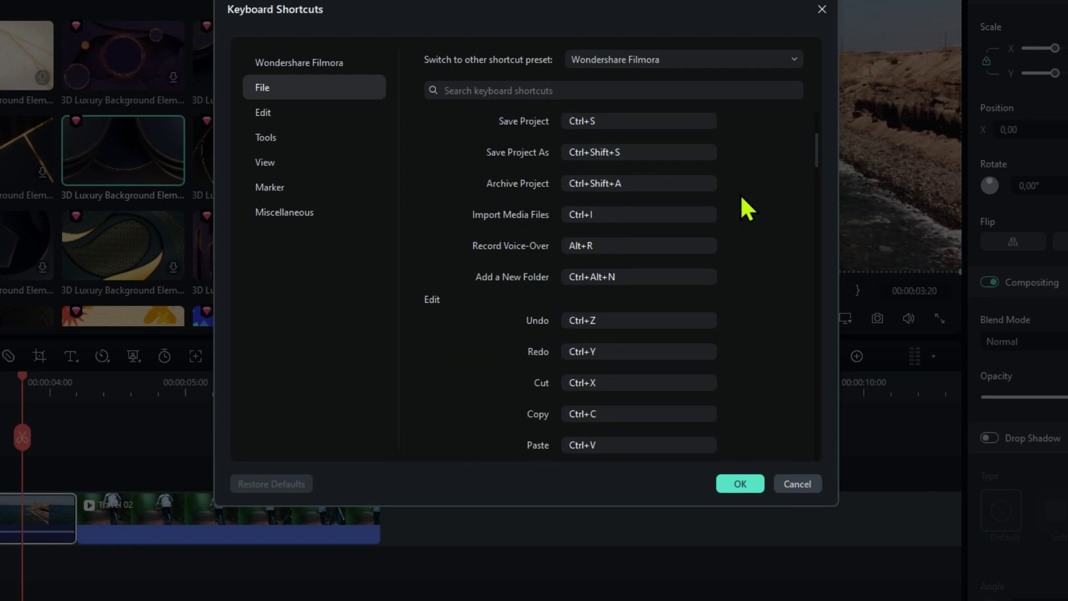
pyautogui.scroll(-2, 740, 194)
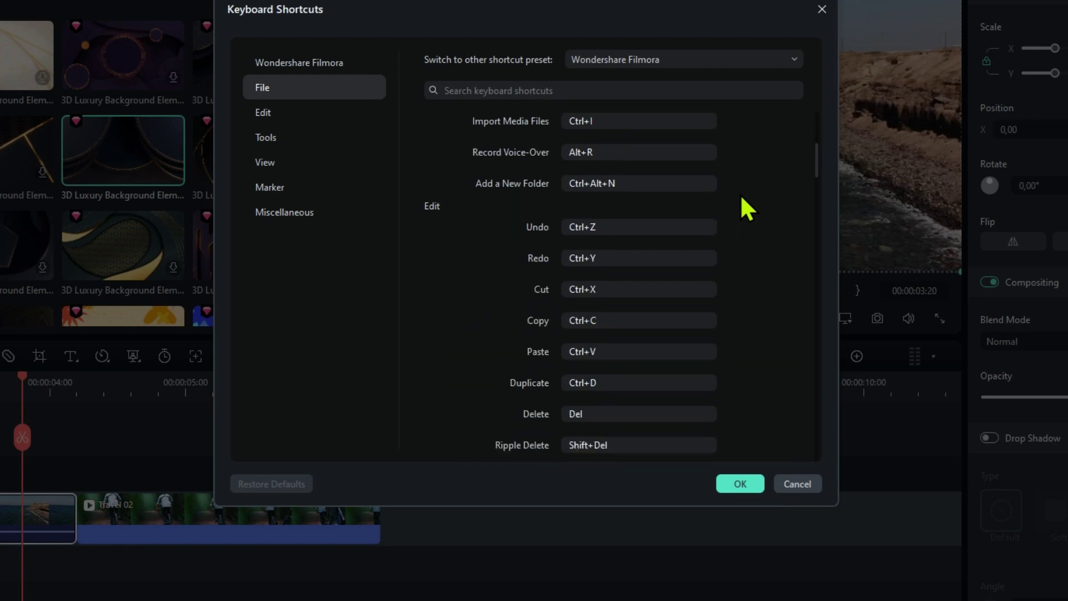
# Step: Search the keyboard shortcuts for "sp" to find the Split command
pyautogui.click(665, 89)
pyautogui.write('s')
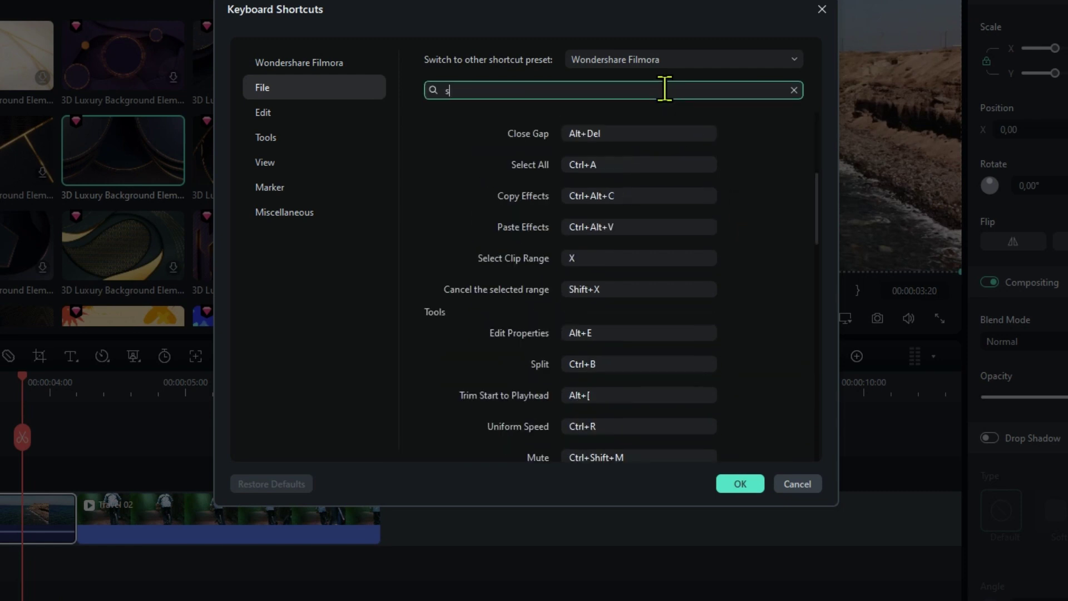
pyautogui.write('p')
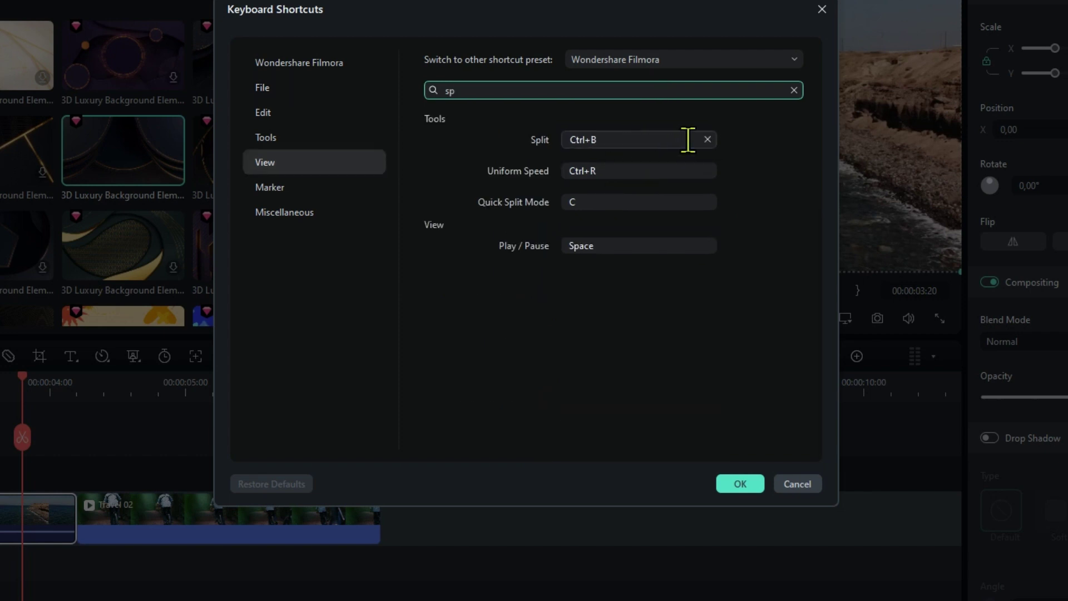
# Step: Try S, V and Ctrl+W as the Split command's shortcut and restore its default
pyautogui.click(708, 139)
pyautogui.click(666, 139)
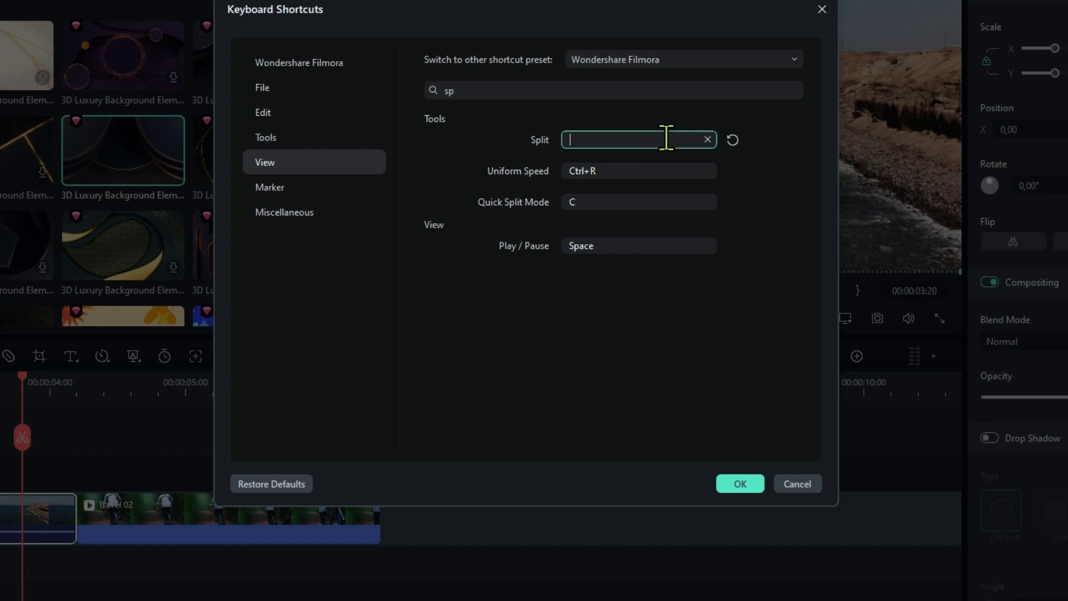
pyautogui.press('s')
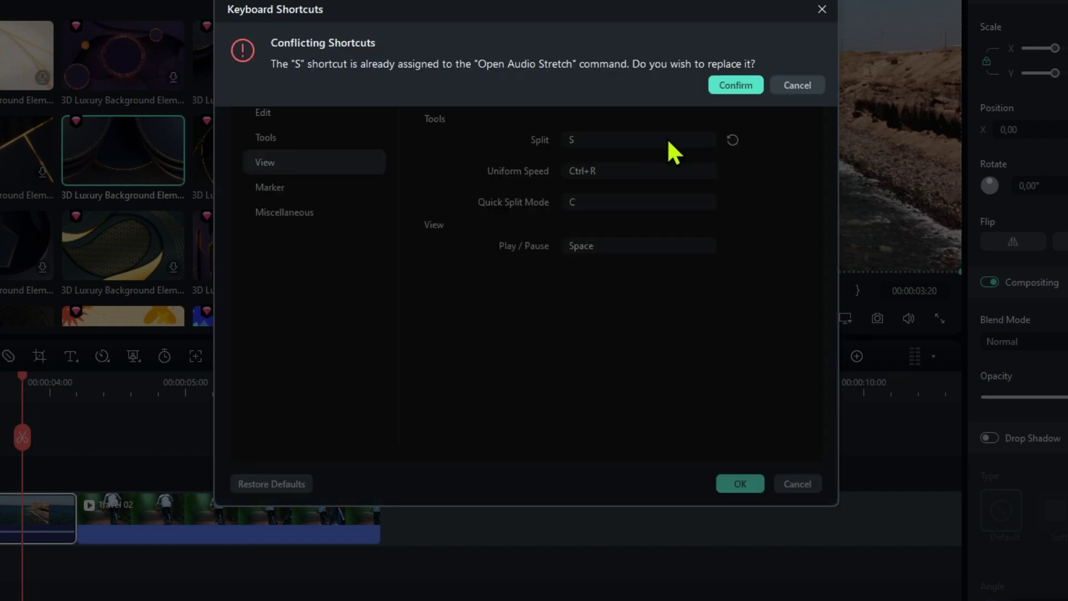
pyautogui.click(754, 83)
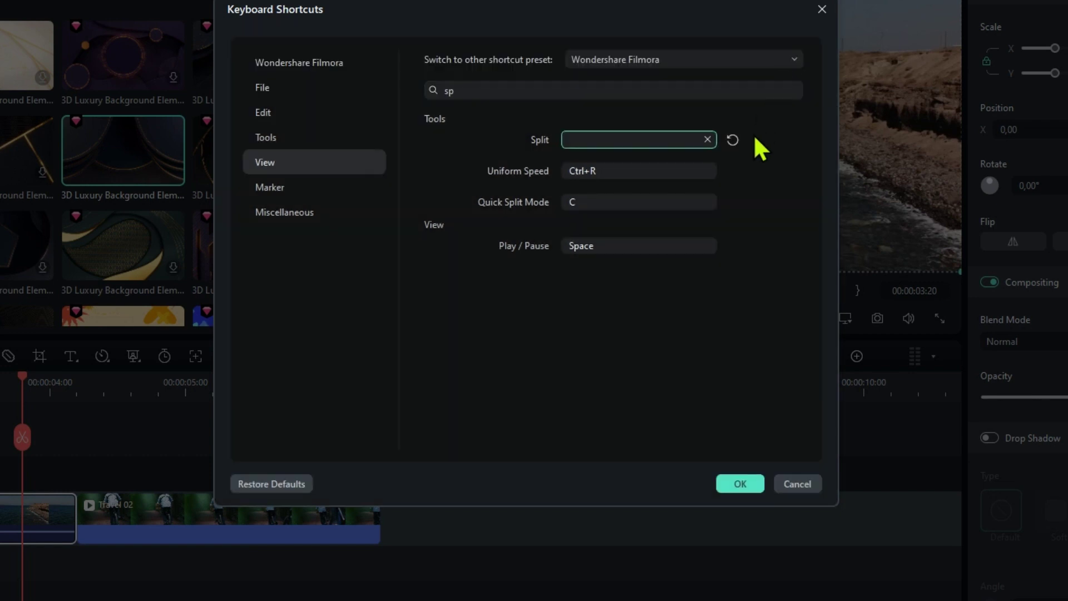
pyautogui.press('v')
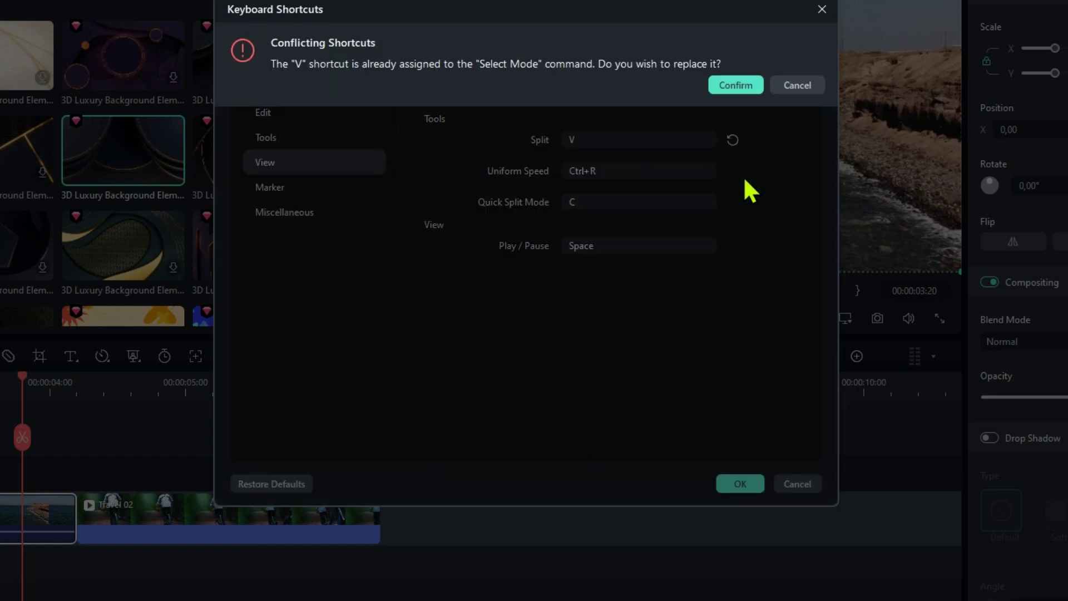
pyautogui.click(793, 90)
pyautogui.hotkey('ctrl', 'w')
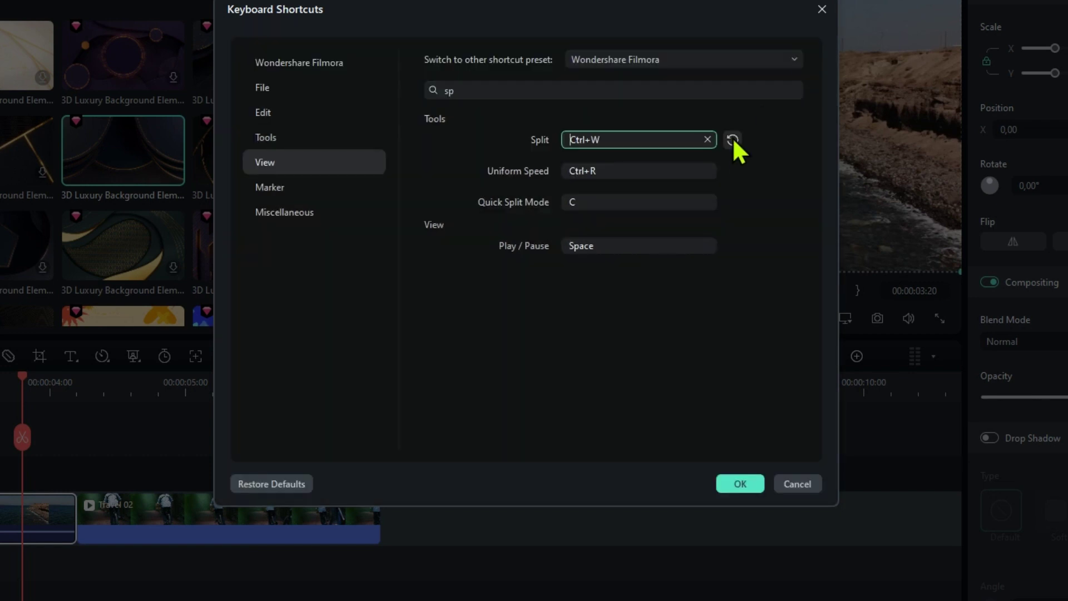
pyautogui.click(732, 139)
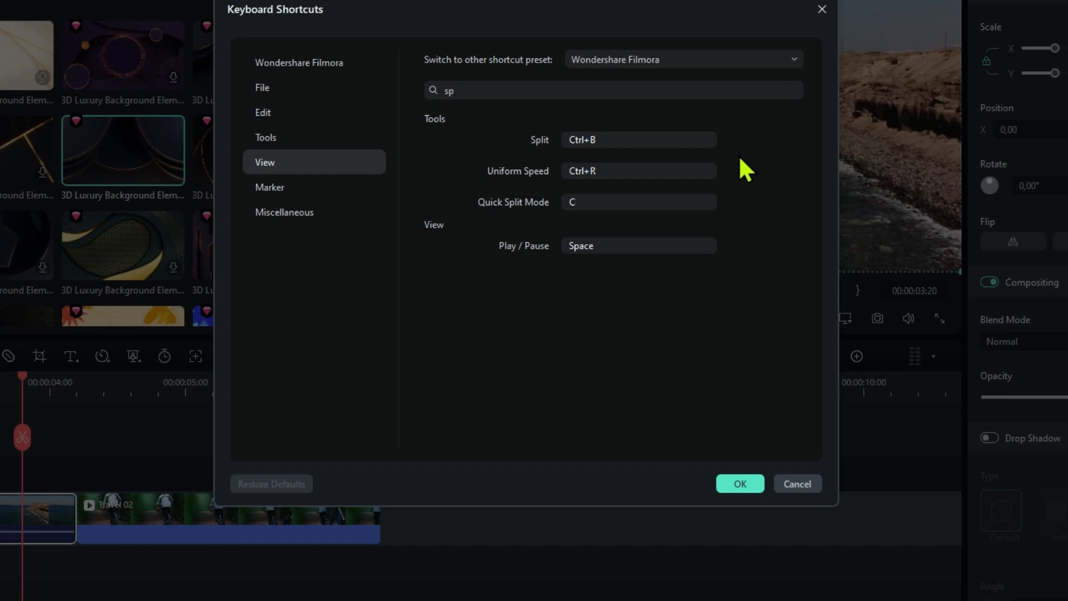
# Step: Try the Adobe Premiere Pro and Apple Final Cut Pro shortcut presets and close the shortcut settings without saving
pyautogui.click(789, 59)
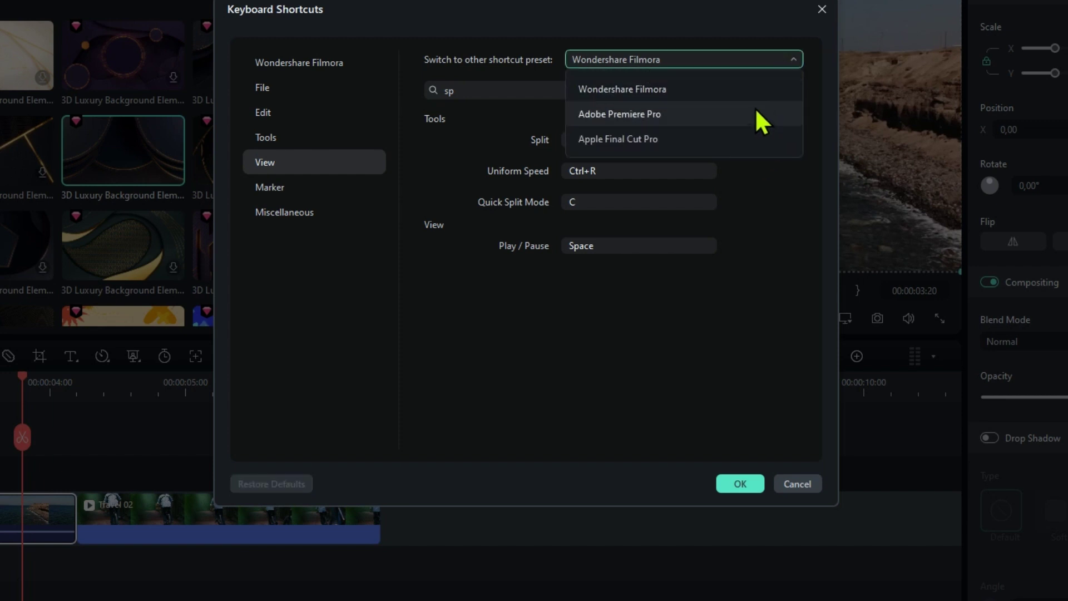
pyautogui.click(751, 114)
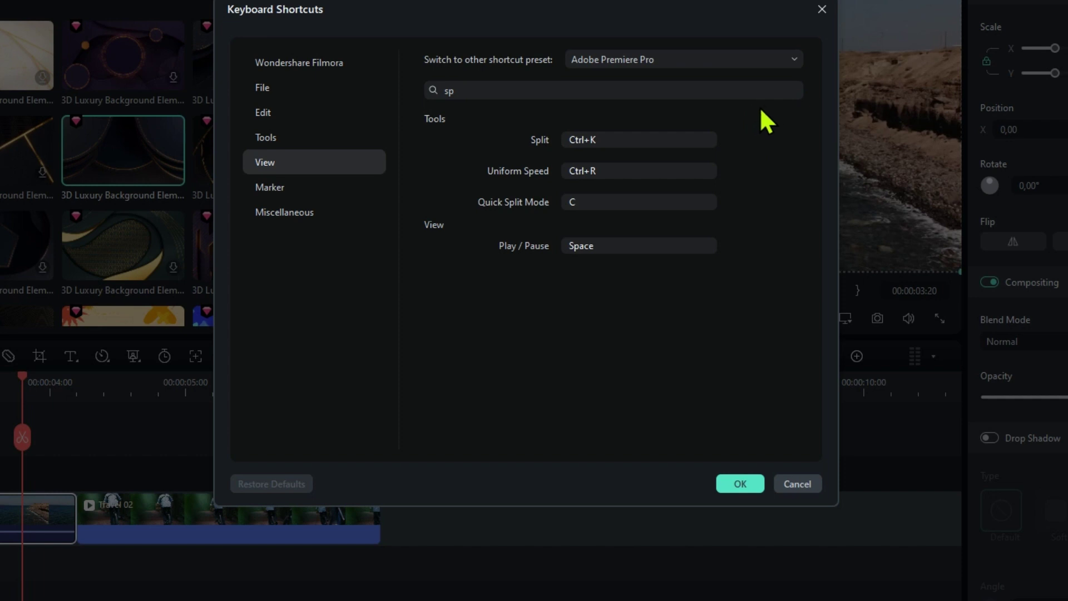
pyautogui.click(795, 57)
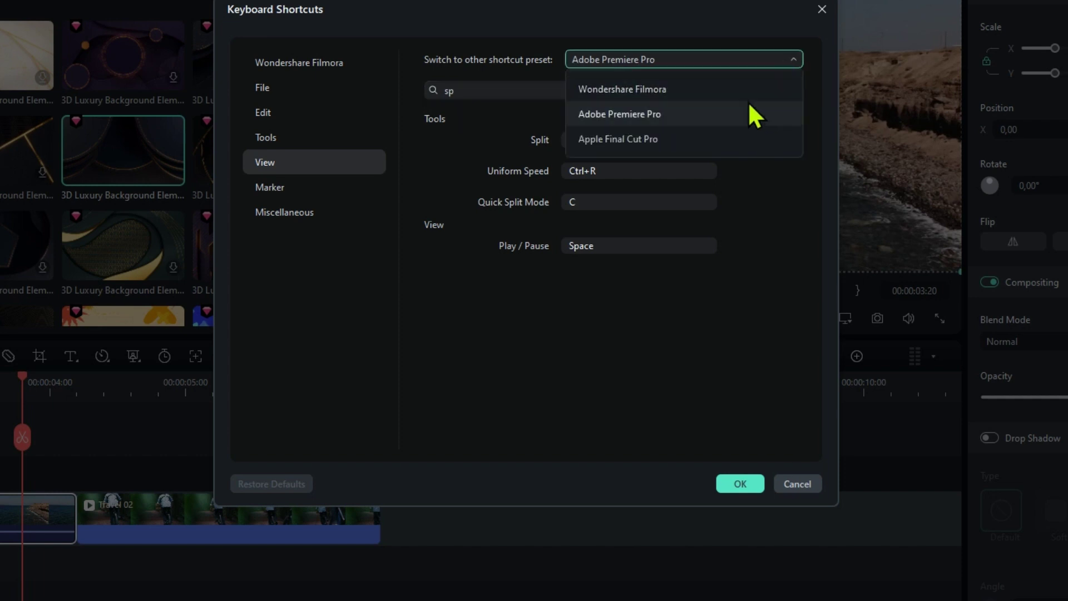
pyautogui.click(689, 137)
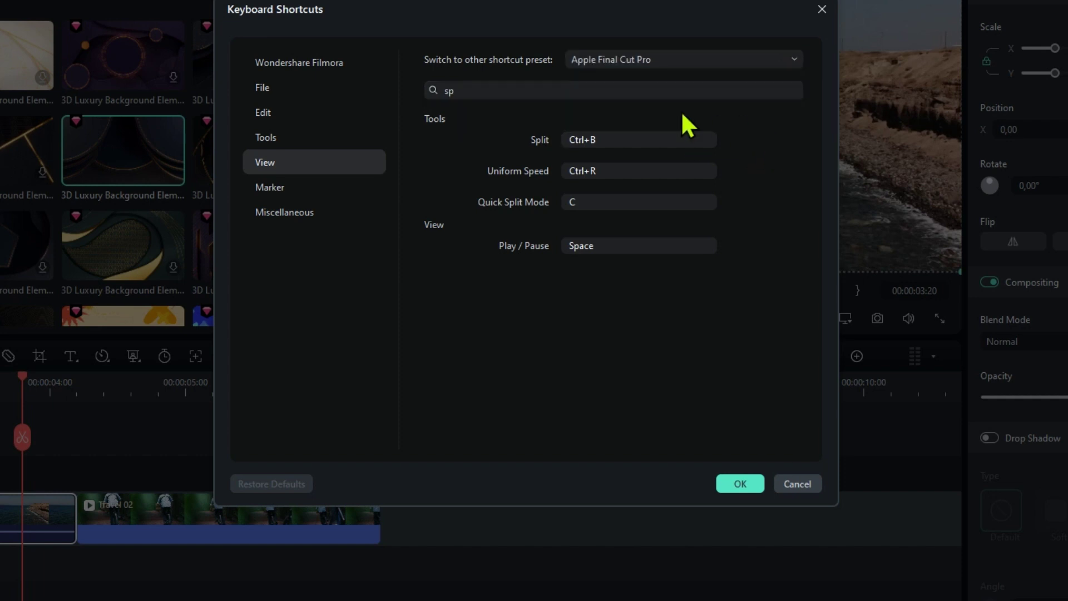
pyautogui.click(553, 91)
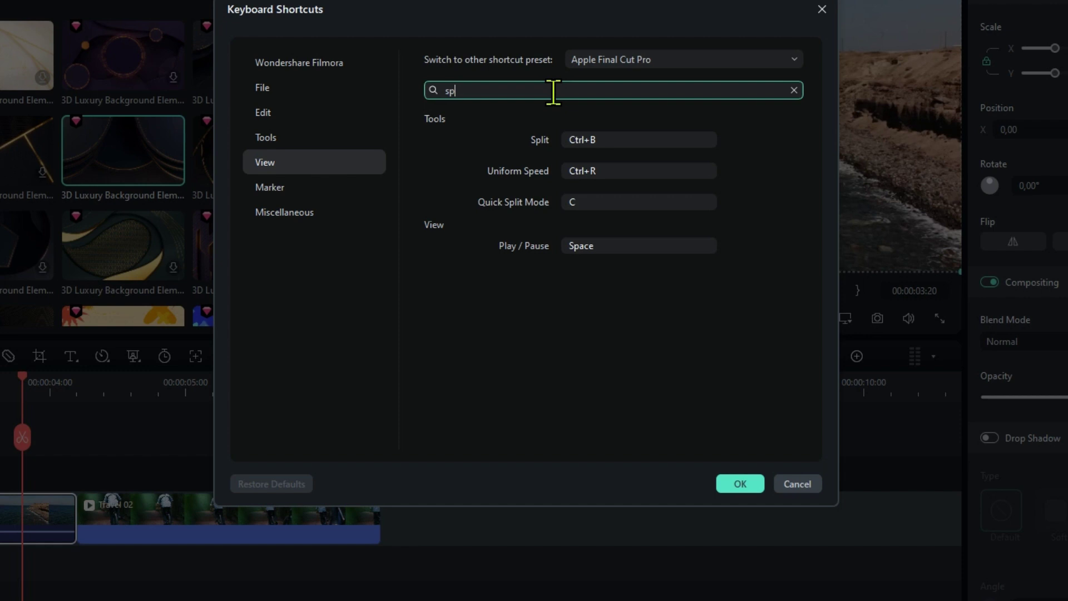
pyautogui.click(794, 90)
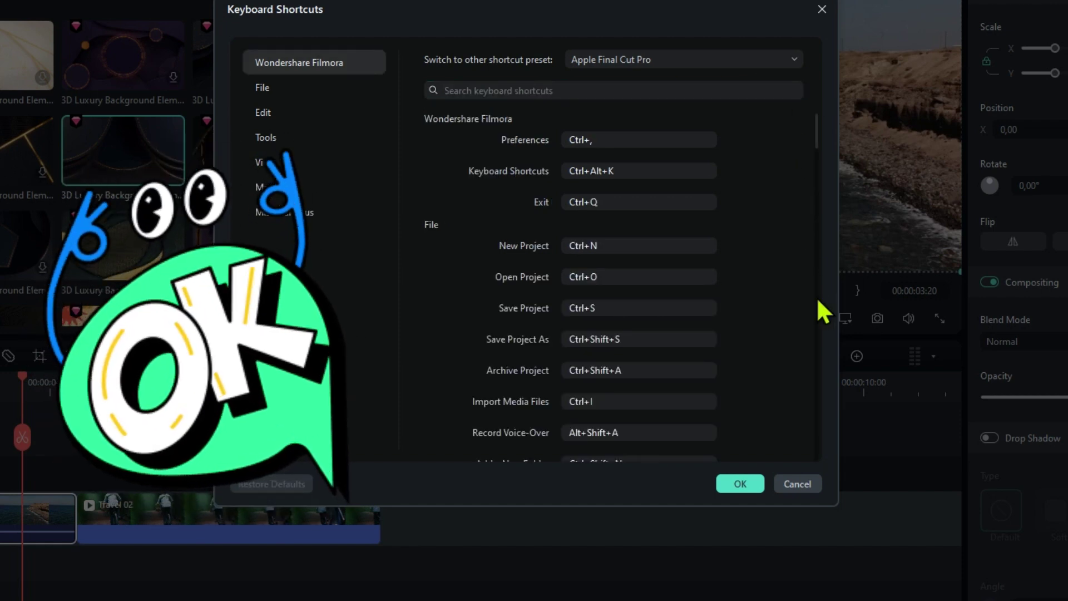
pyautogui.click(810, 484)
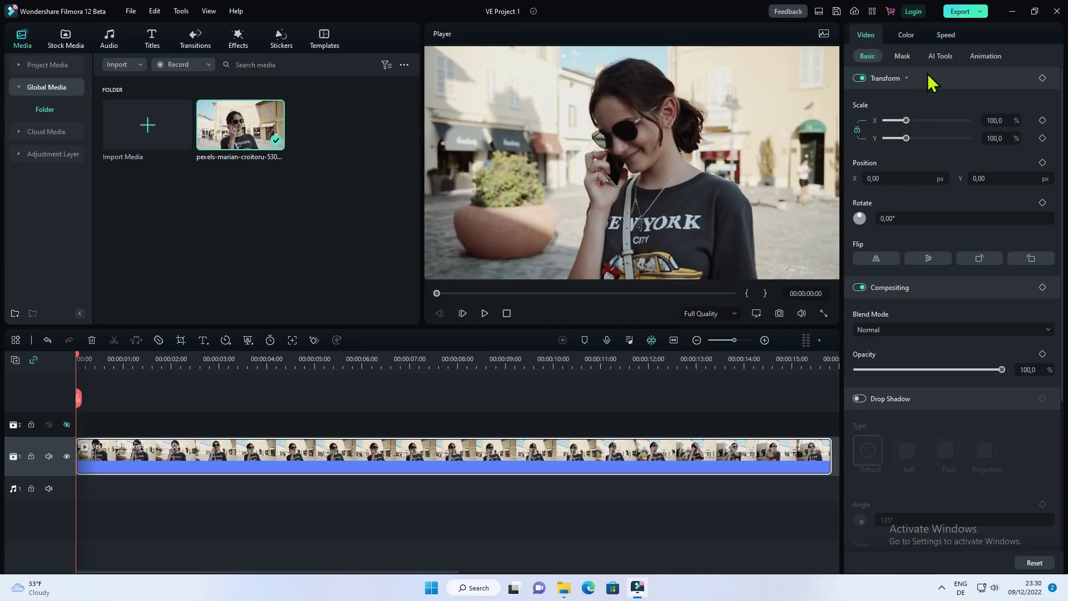
# Step: Enable Smart Cutout for the street clip, brush over the woman, run the cutout and save it
pyautogui.click(940, 57)
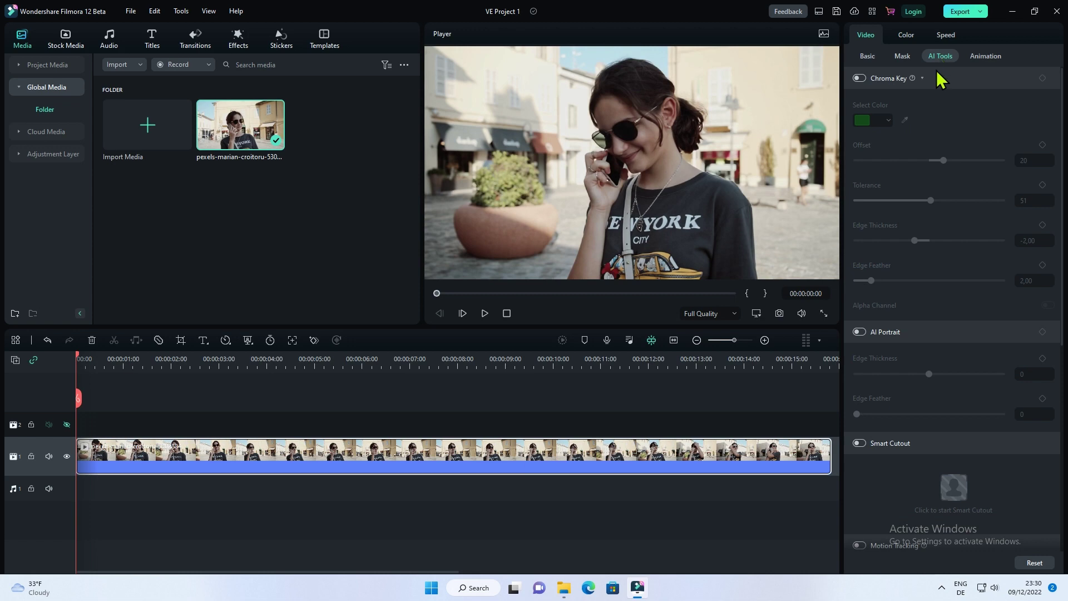
pyautogui.click(860, 443)
pyautogui.click(953, 488)
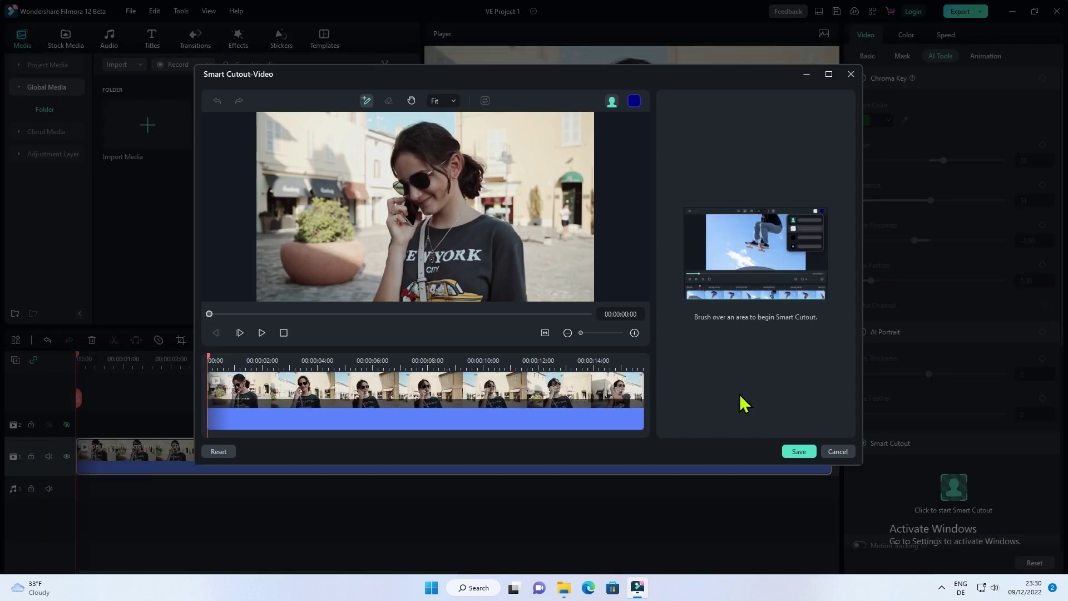
pyautogui.moveTo(421, 148); pyautogui.dragTo(449, 268)
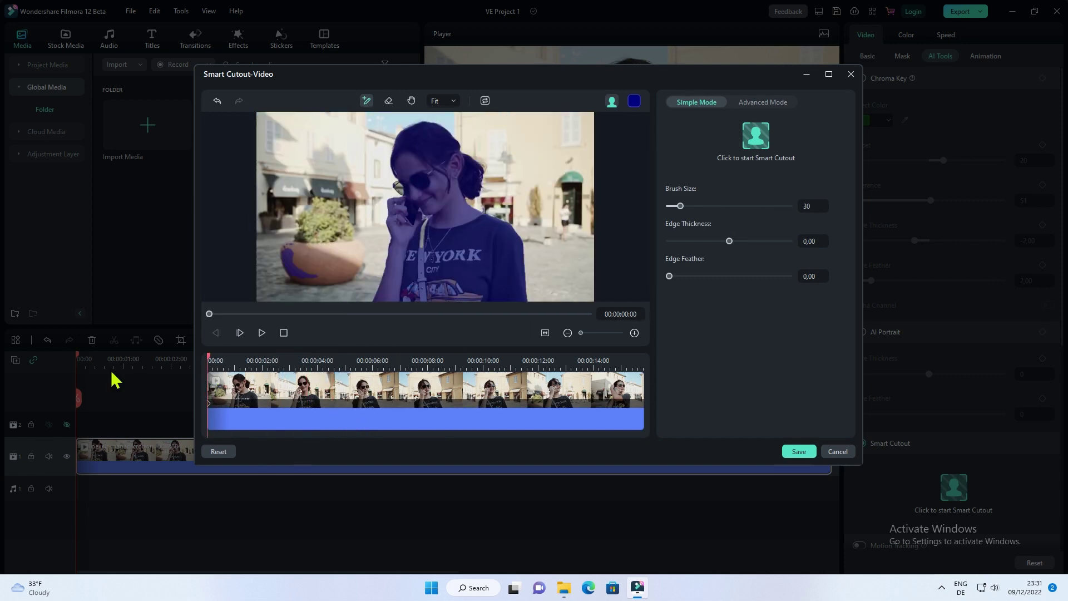
pyautogui.click(755, 139)
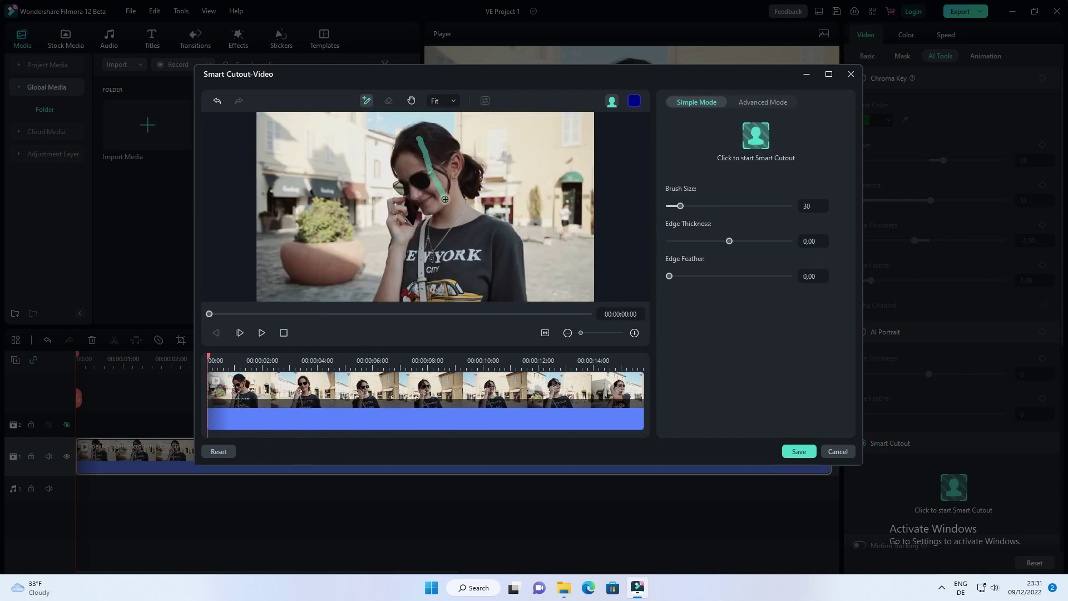
pyautogui.click(799, 451)
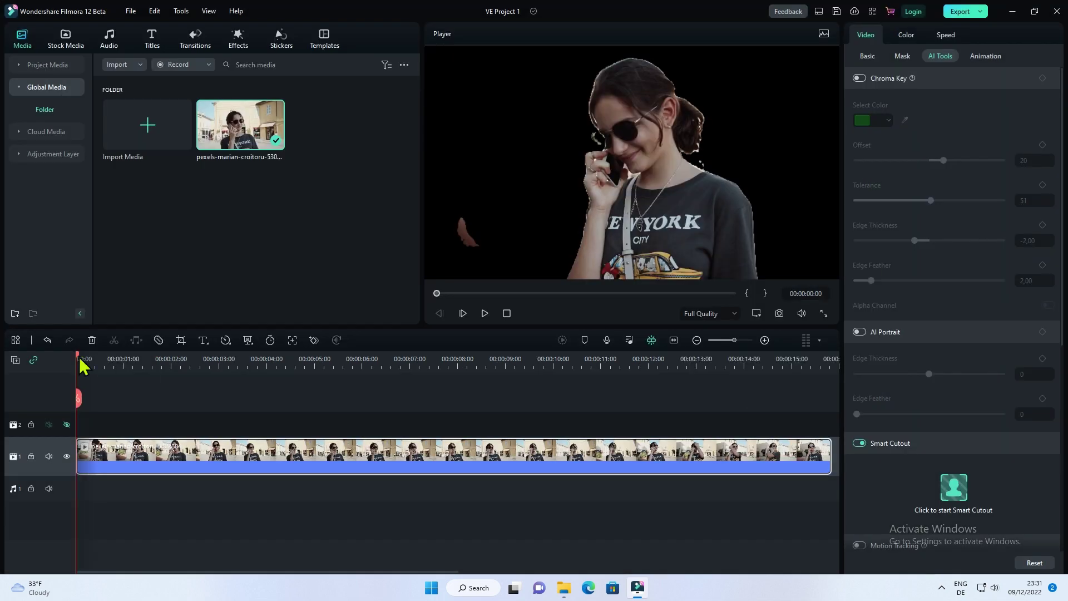
# Step: Check the cutout along the clip and reopen Smart Cutout at 00:00:02:25 in Advanced Mode
pyautogui.click(352, 390)
pyautogui.click(81, 389)
pyautogui.click(195, 384)
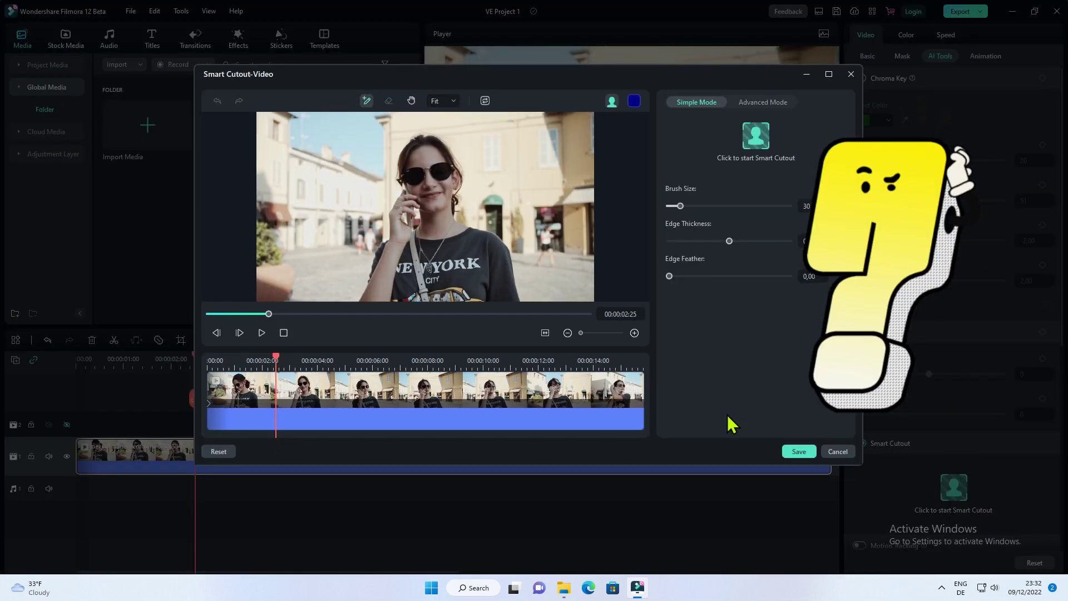
pyautogui.click(763, 101)
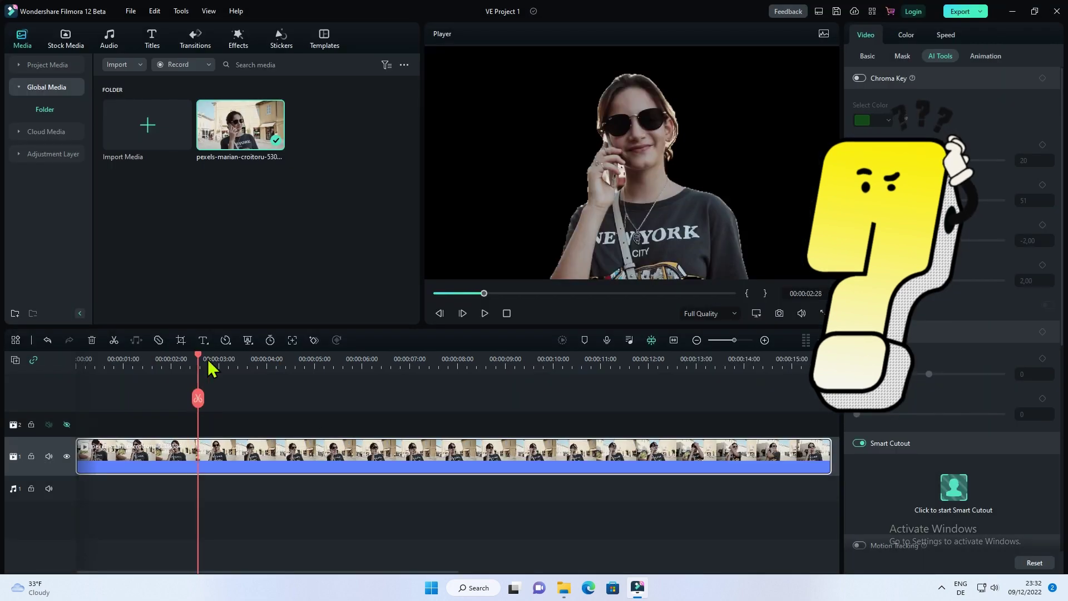
# Step: Scrub through the clip to check the cutout, reopening Smart Cutout near its start and at 00:00:09:28
pyautogui.moveTo(205, 365); pyautogui.dragTo(147, 362)
pyautogui.click(954, 490)
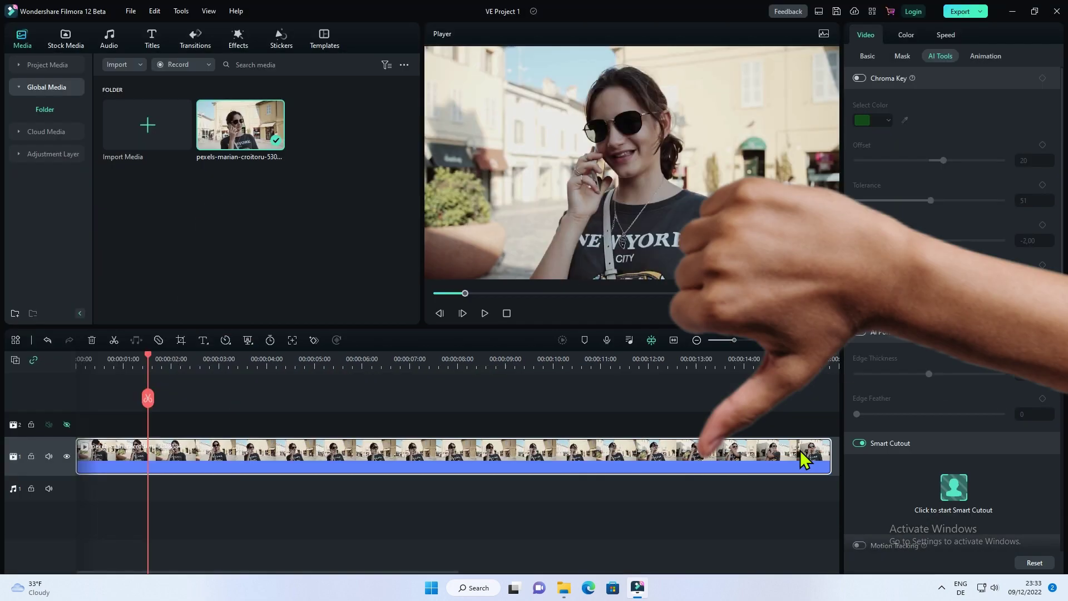
pyautogui.moveTo(148, 398); pyautogui.dragTo(302, 397)
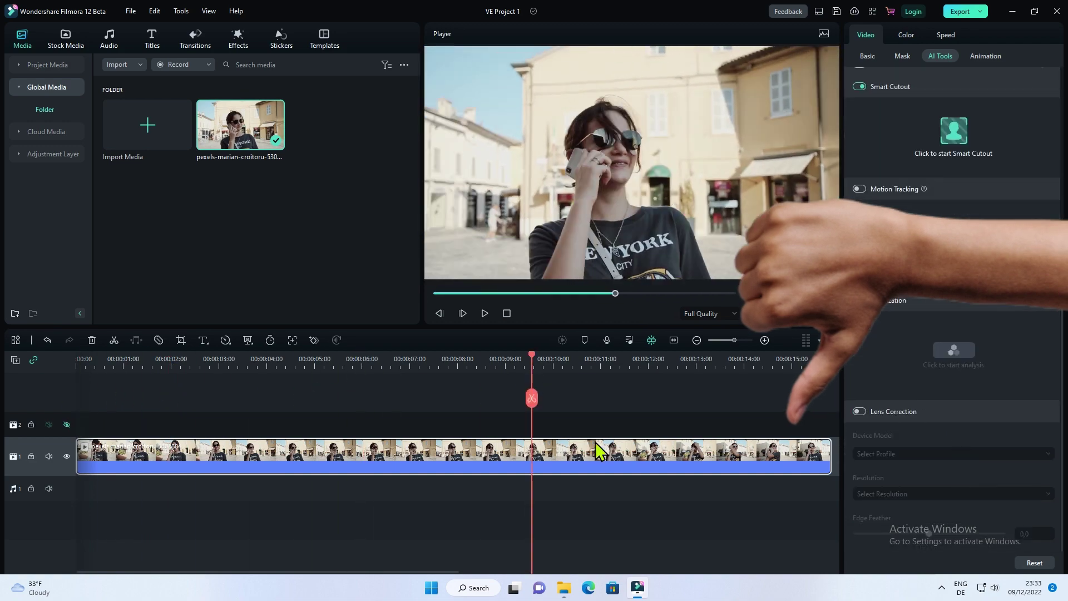
pyautogui.click(954, 131)
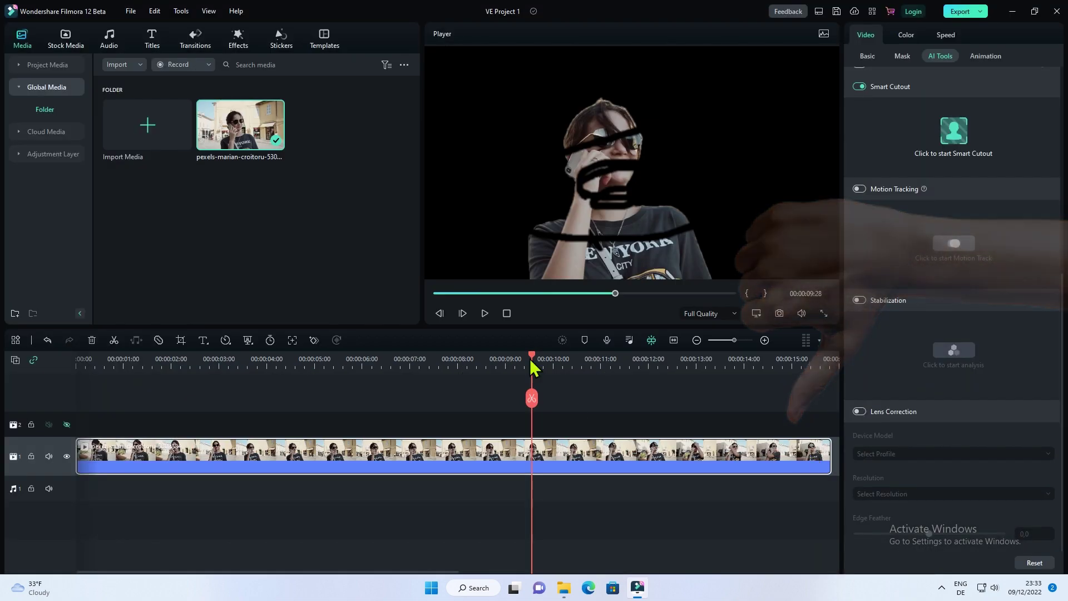
pyautogui.moveTo(534, 365); pyautogui.dragTo(315, 396)
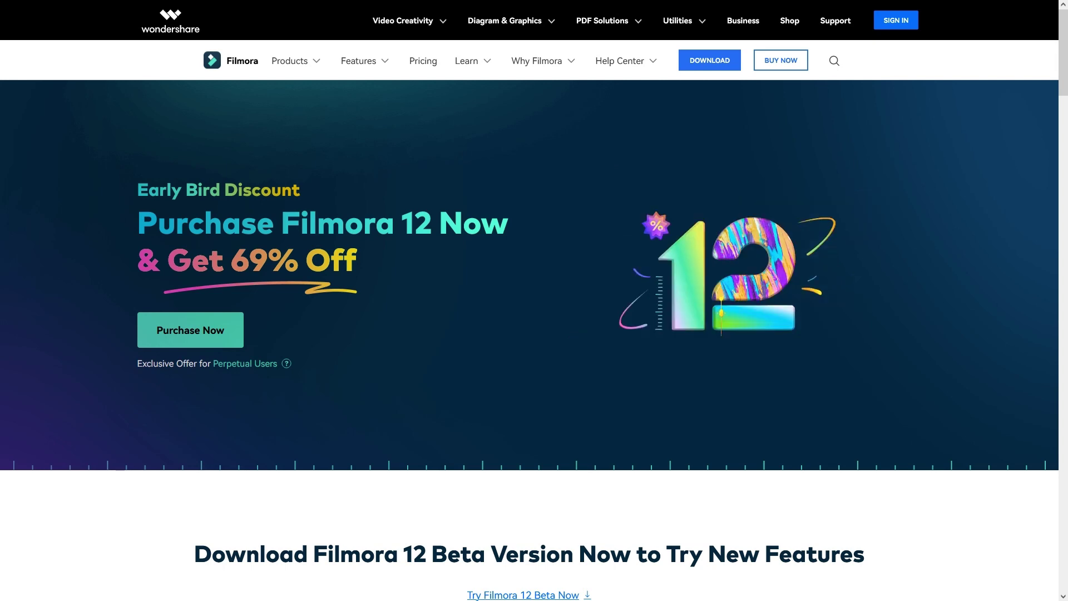
# Step: Switch to the Filmora website and look through the new AI and advanced features of Filmora 12 Beta
pyautogui.scroll(-6, 946, 252)
pyautogui.scroll(-2, 947, 252)
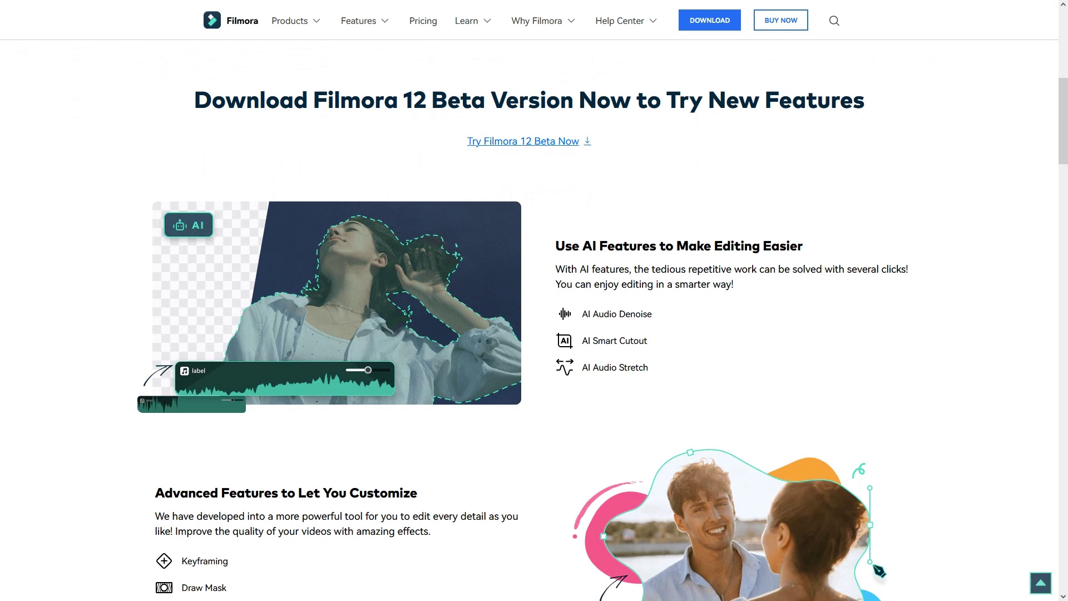
pyautogui.scroll(-7, 966, 279)
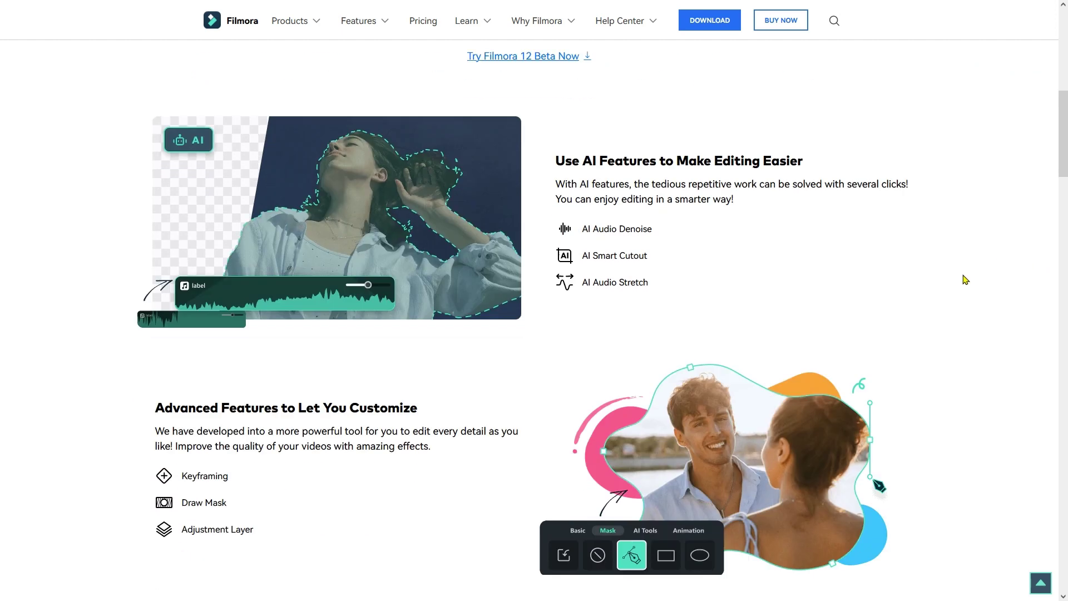